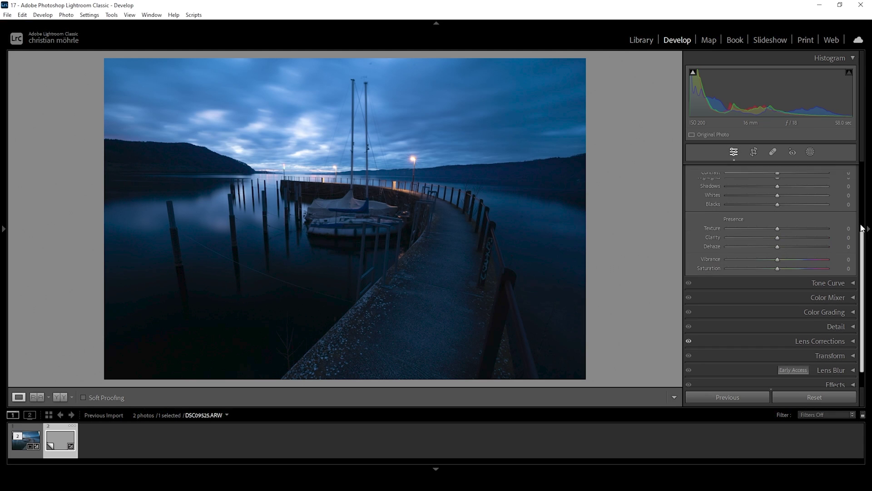
- Try a +25 Vertical perspective correction in the Transform panel, then switch to Guided Upright
drag(862, 252, 859, 168)
click(852, 171)
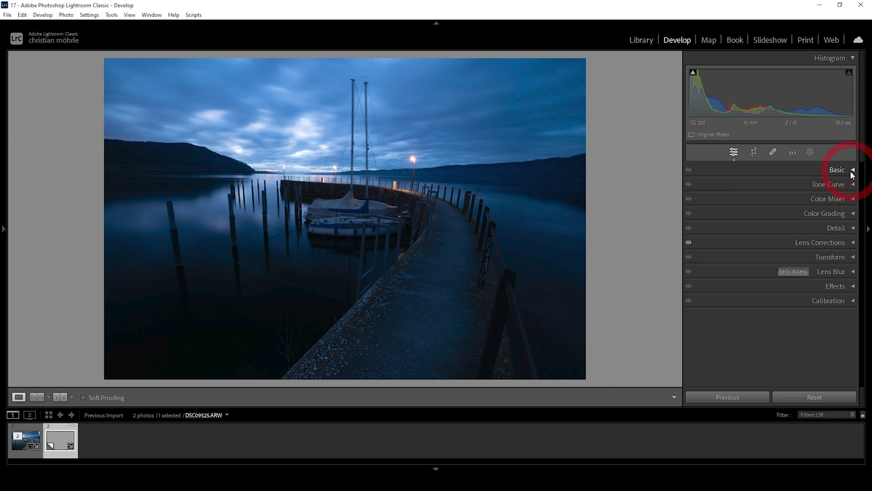
click(826, 257)
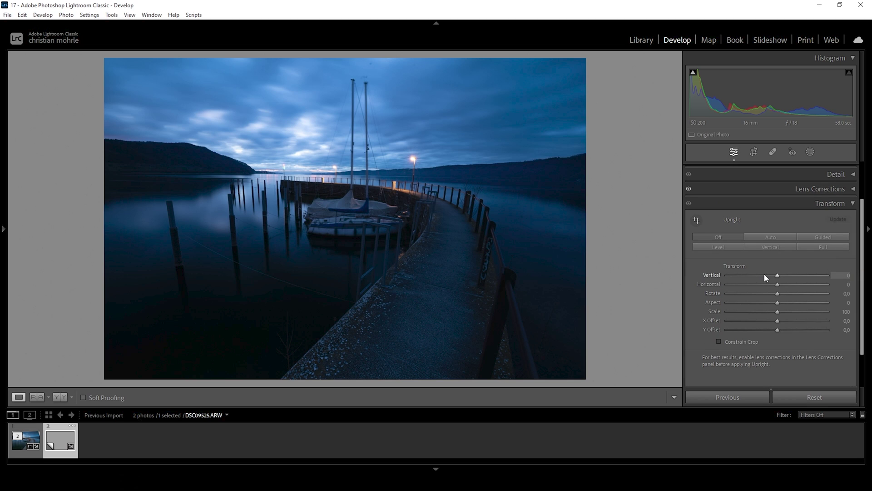
mouse_move(777, 276)
mouse_down()
mouse_move(787, 279)
mouse_move(785, 273)
mouse_up()
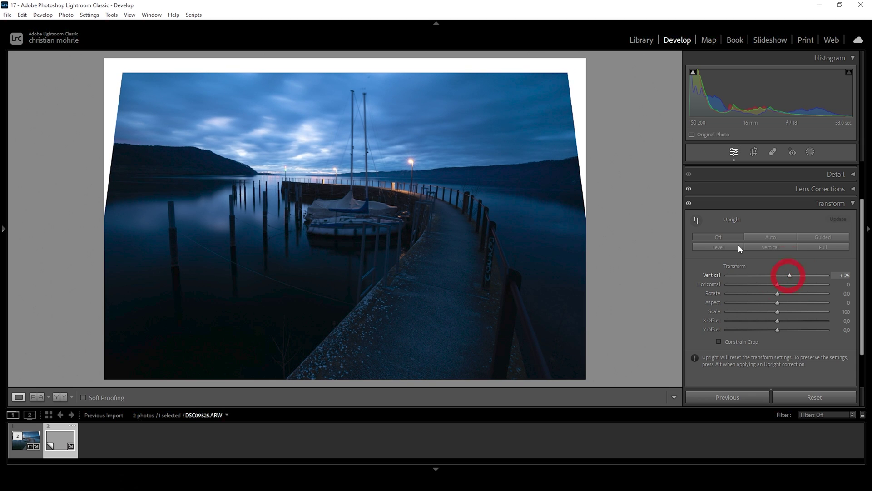
click(696, 221)
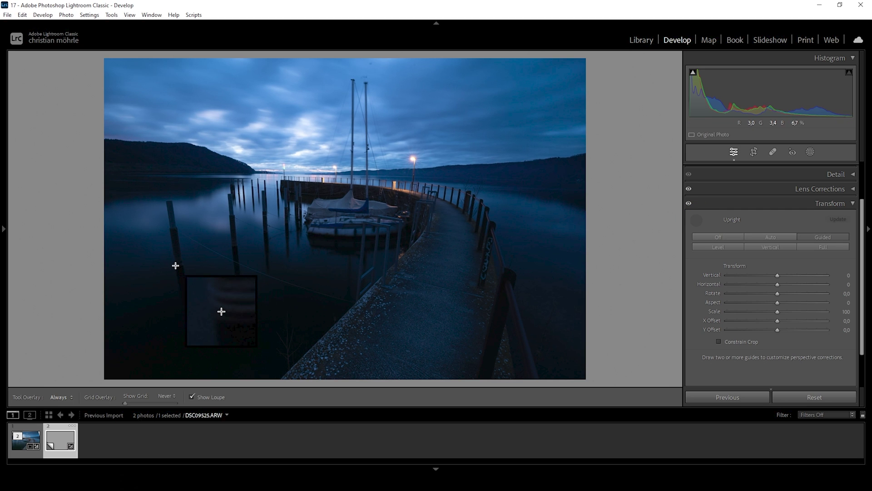
- Draw Guided Upright guides along a left post and the pier railing, then exit guide mode
drag(176, 265, 166, 199)
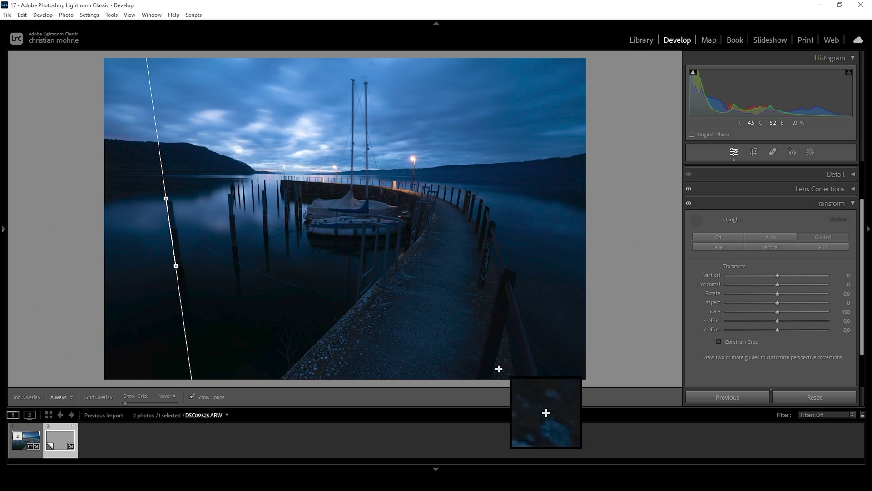
drag(492, 375, 514, 276)
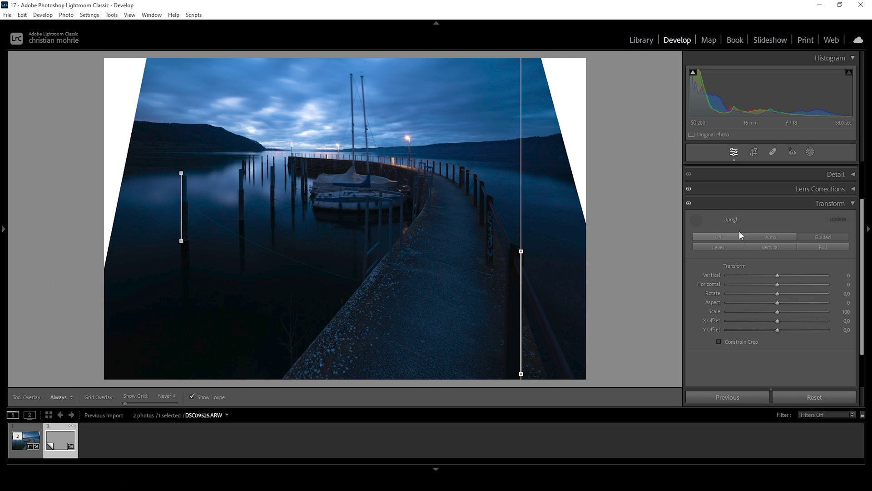
click(839, 203)
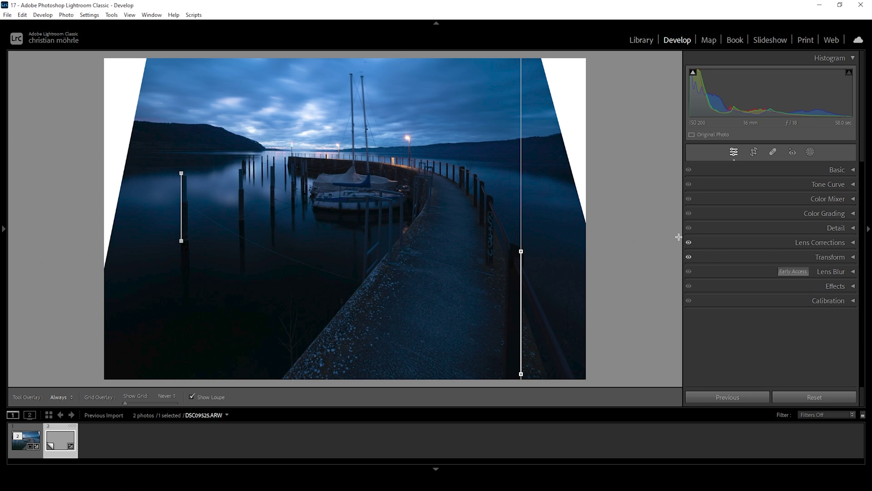
key(shift+t)
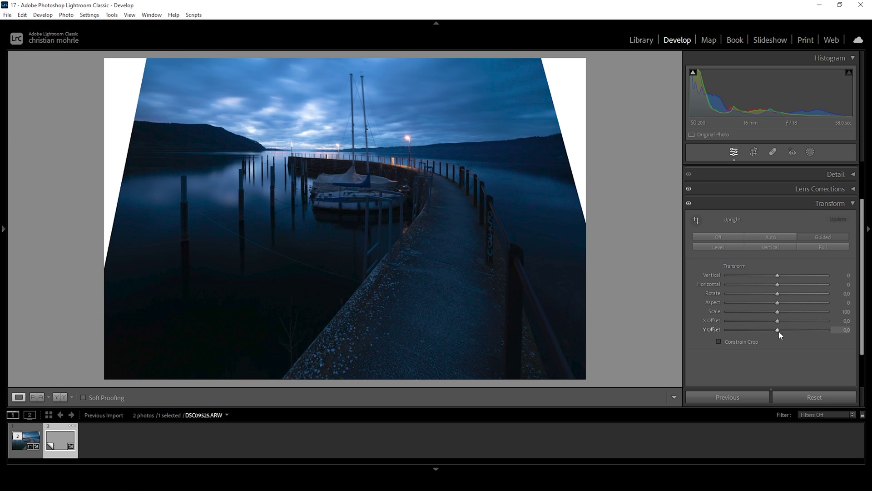
- Set the Transform Y Offset to -5.0 to shift the photo down
drag(776, 330, 774, 329)
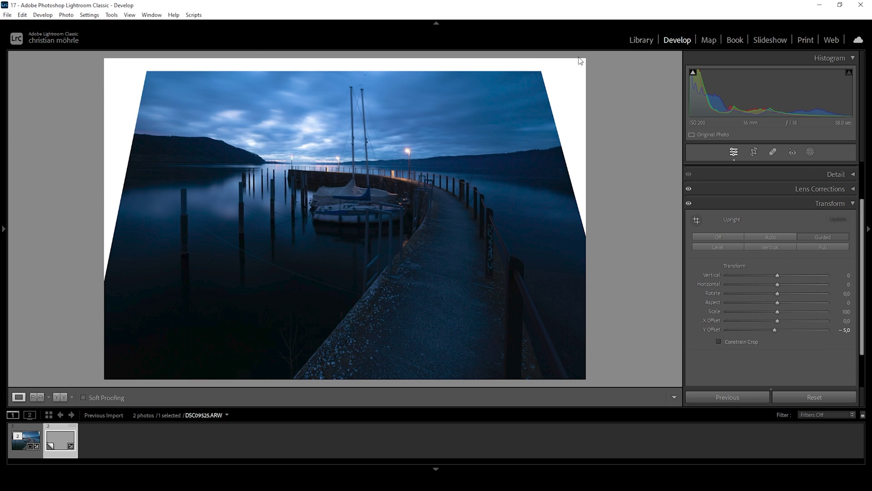
- Rotate the crop to −0.76° to level the photo, then swap the Transform panel for Basic
click(754, 154)
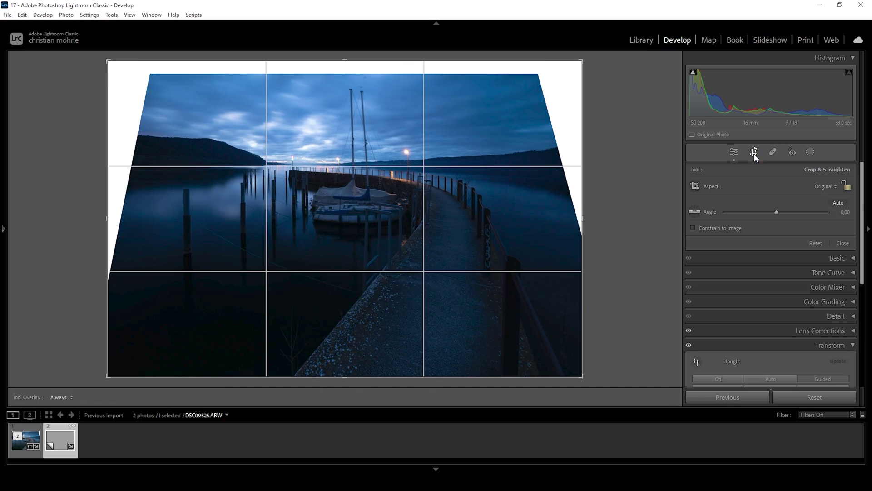
drag(89, 55, 84, 55)
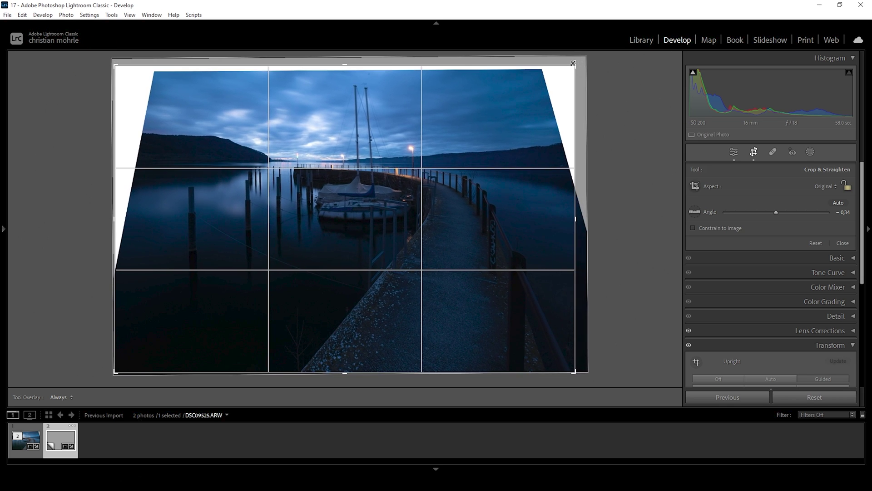
drag(116, 64, 120, 67)
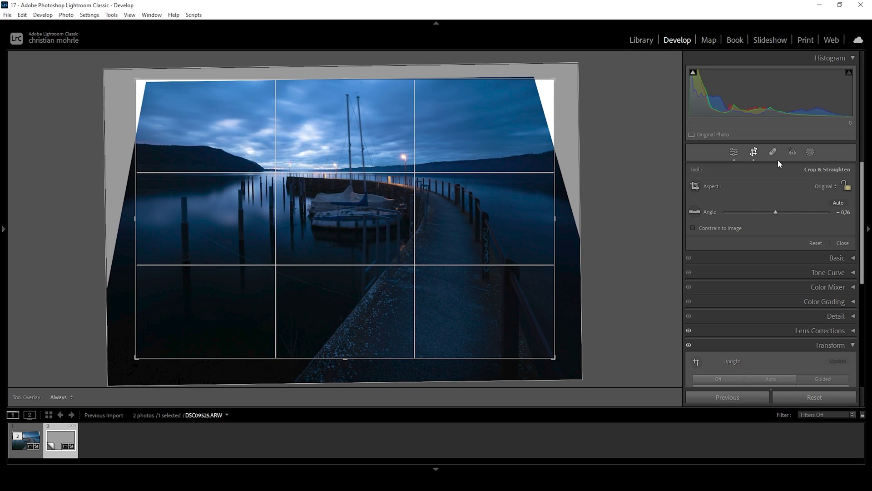
click(753, 153)
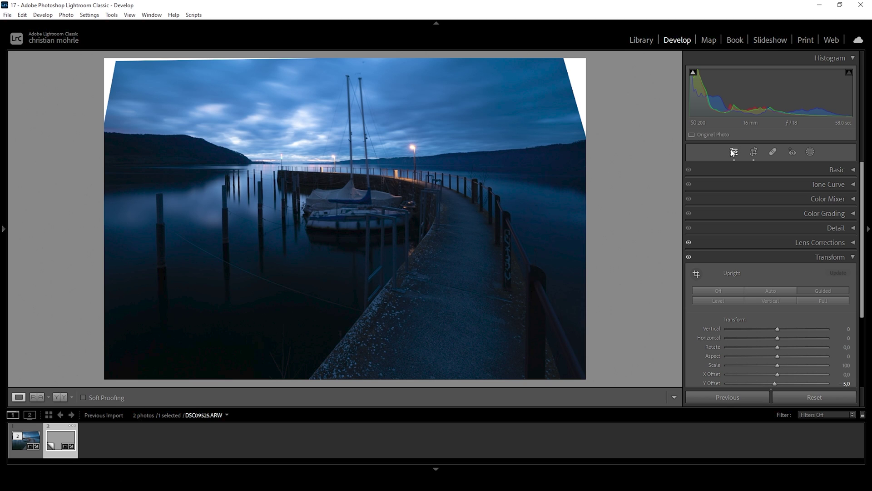
click(851, 257)
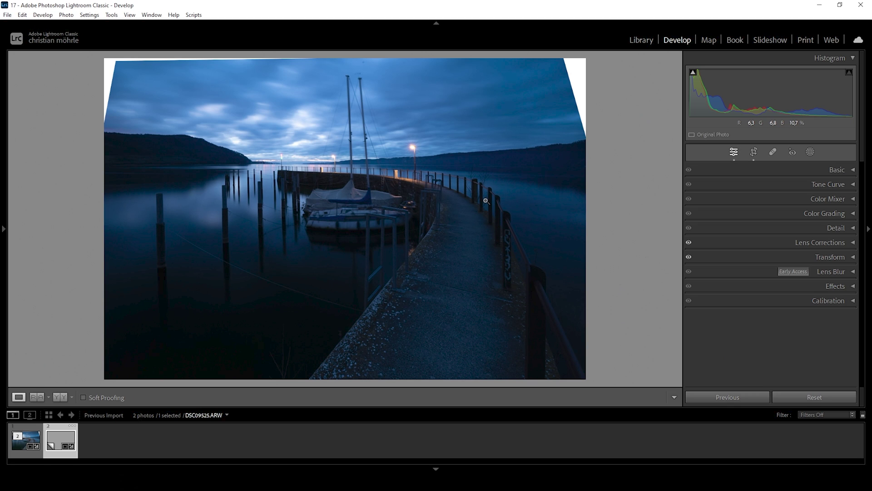
click(828, 171)
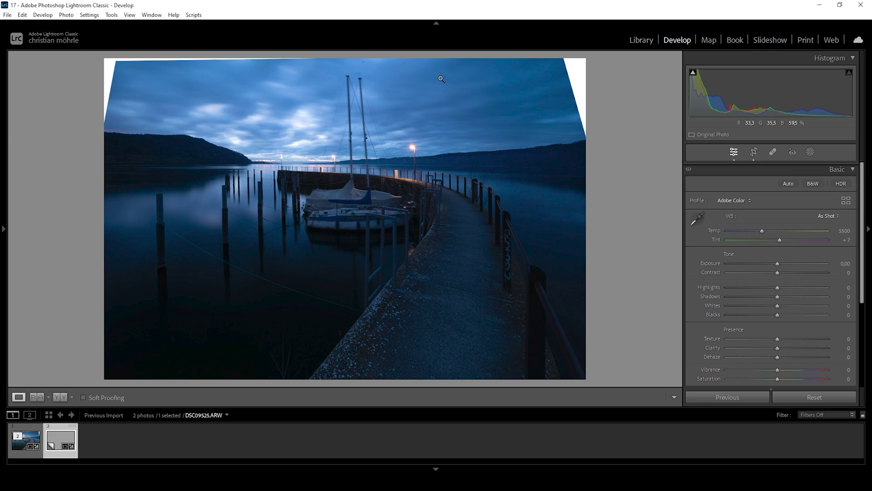
- Change the Basic panel profile from Adobe Color to Adobe Neutral
click(727, 200)
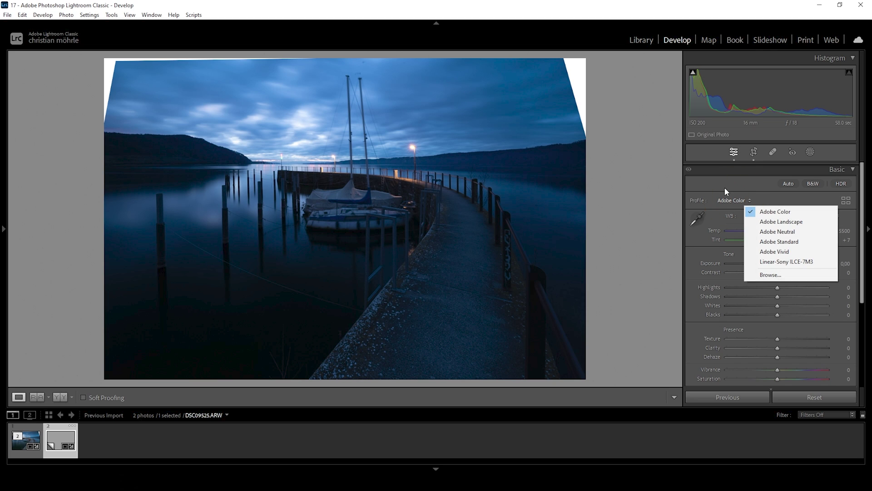
click(778, 231)
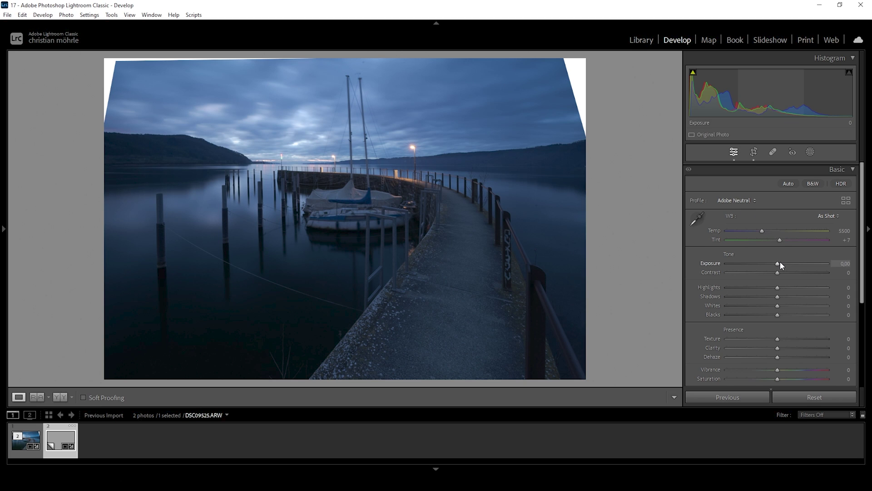
- Set Exposure +0.84, Contrast +5, Highlights −86, Shadows +12 and Whites +32
drag(779, 262, 788, 264)
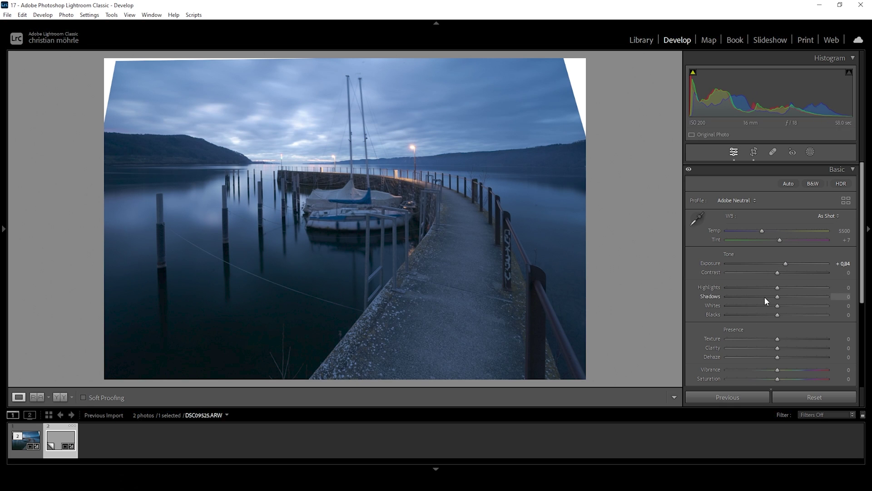
drag(768, 285, 737, 283)
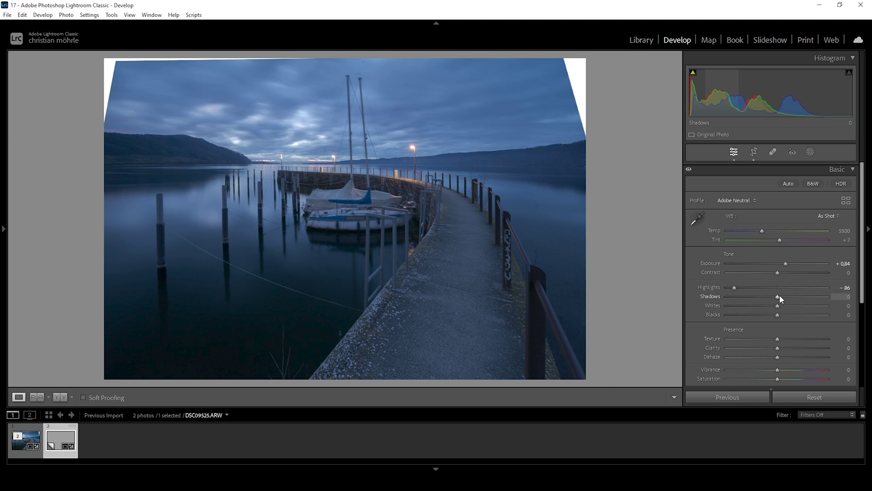
drag(779, 295, 785, 297)
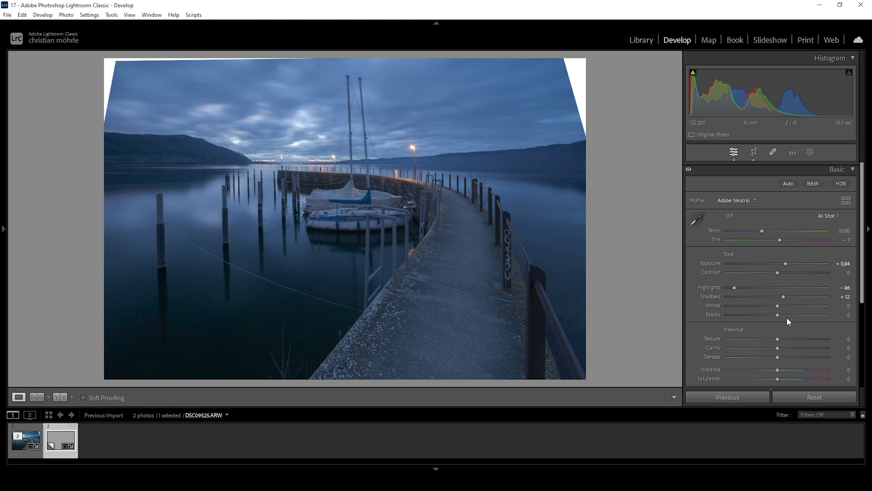
drag(781, 306, 791, 307)
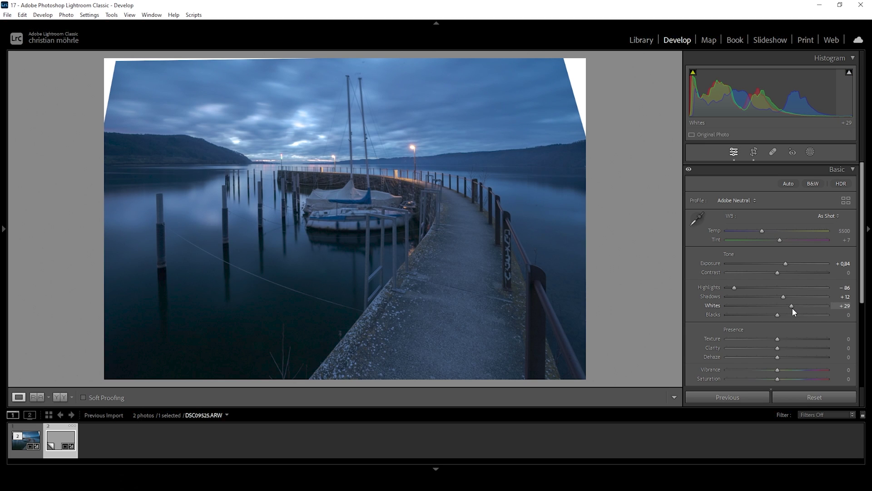
drag(792, 308, 794, 307)
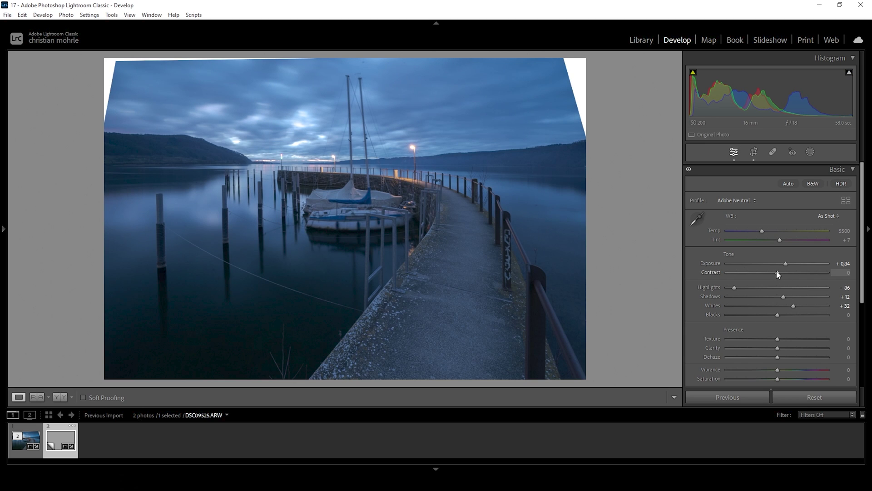
drag(776, 271, 779, 272)
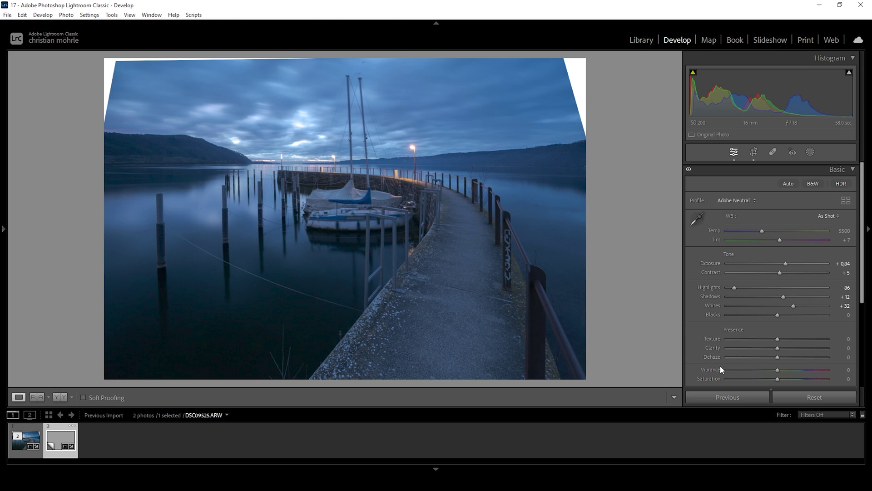
- Set Texture +5, Clarity −4, Dehaze −7, Vibrance +57 and warm Temp to about 9900
drag(778, 339, 780, 340)
click(778, 347)
drag(777, 348, 774, 357)
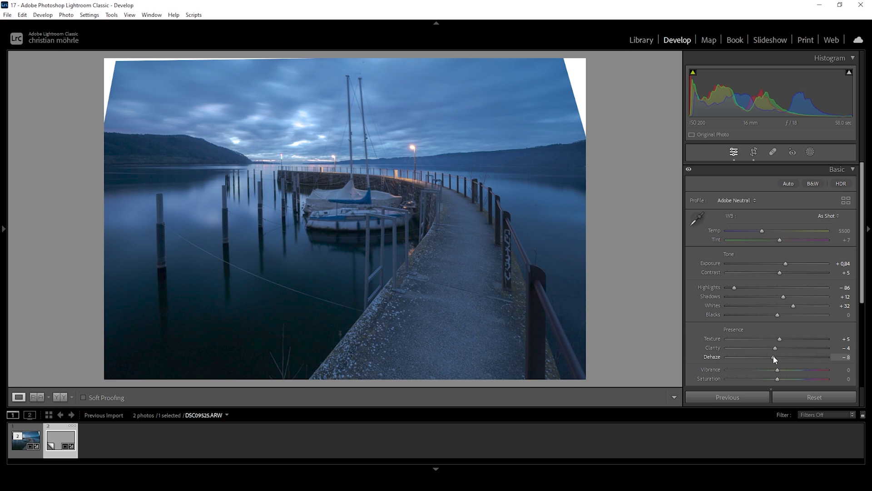
click(774, 358)
drag(778, 371, 796, 369)
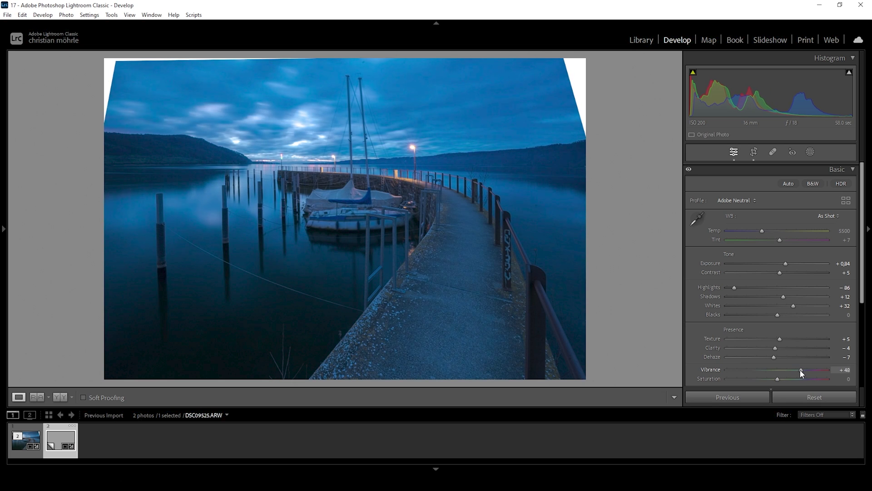
drag(801, 372, 805, 373)
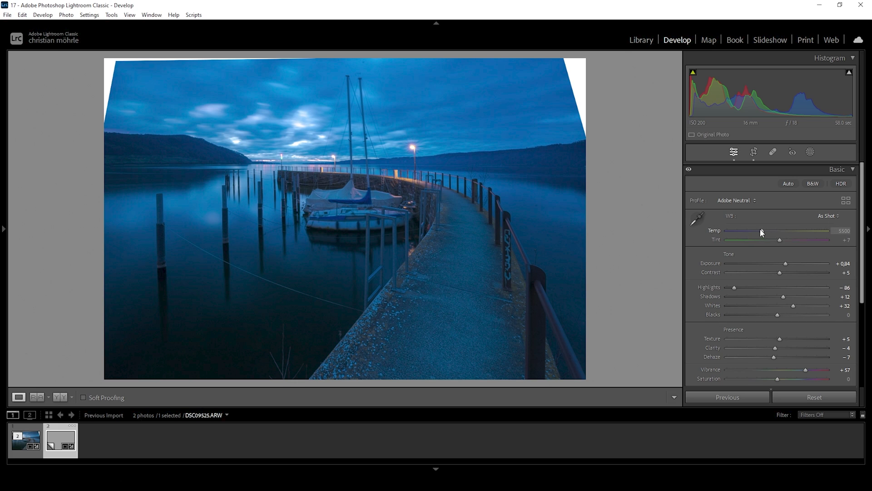
drag(762, 233, 796, 231)
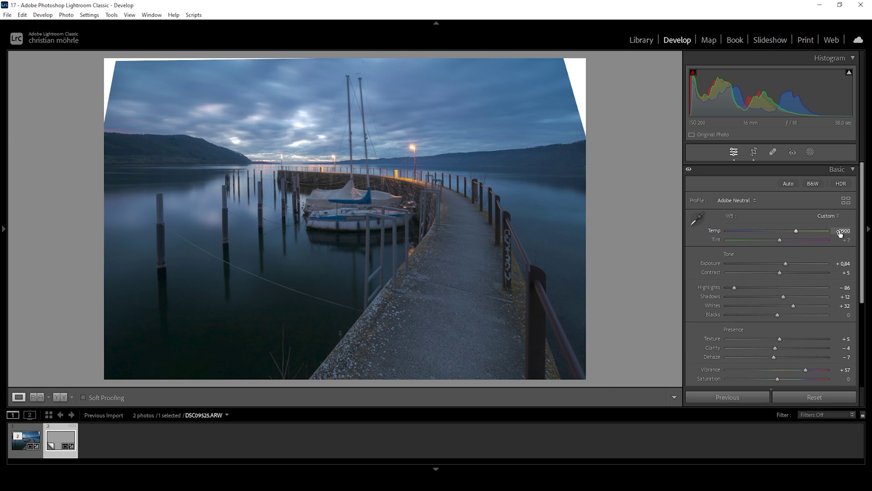
- Compare Before & After with Y, then return to the single Loupe view of the edited photo
key(y)
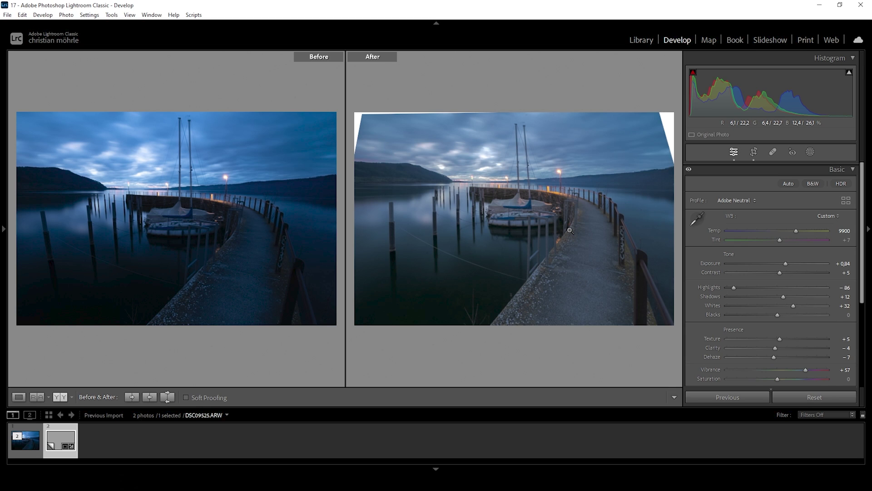
click(18, 397)
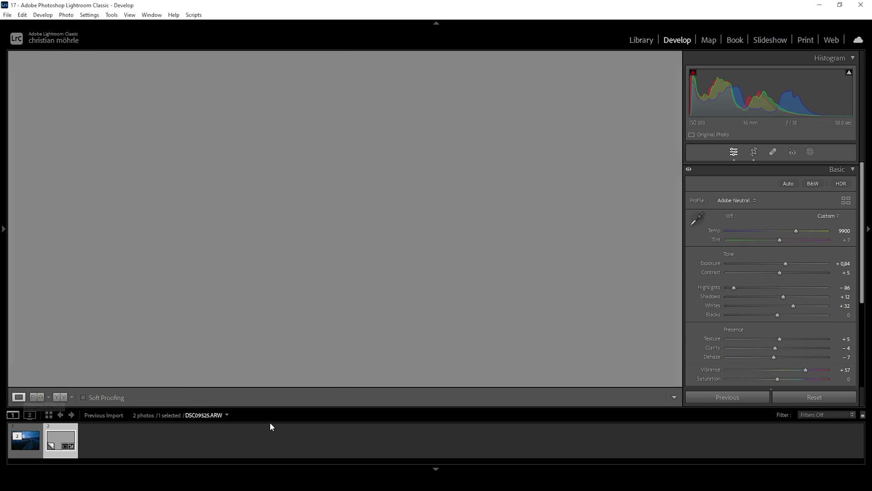
click(811, 153)
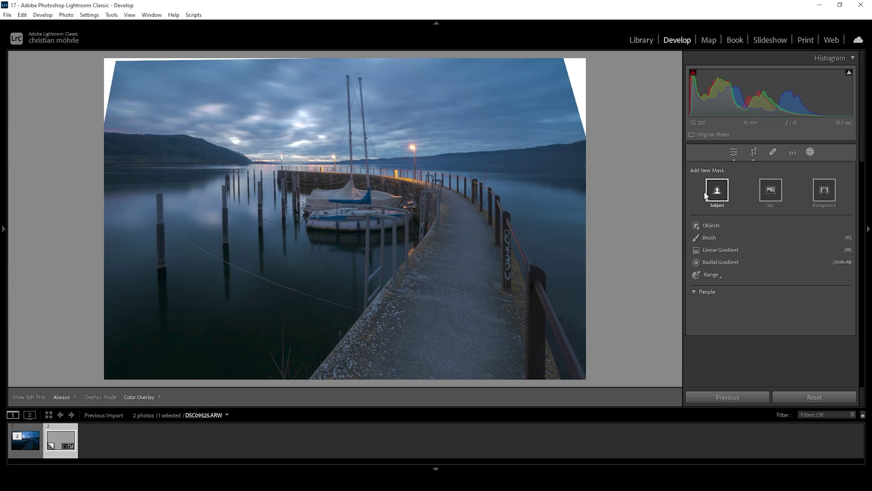
- Draw a top-down linear gradient mask and intersect it with a sky selection
click(708, 250)
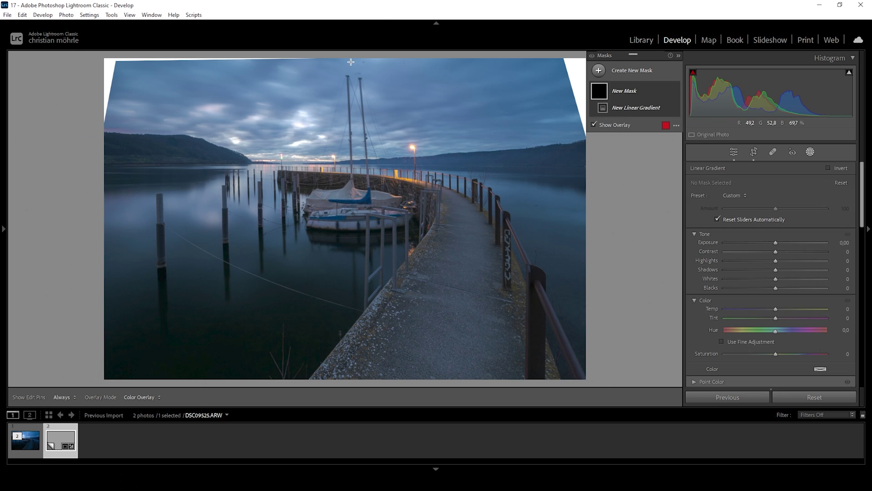
drag(350, 62, 362, 153)
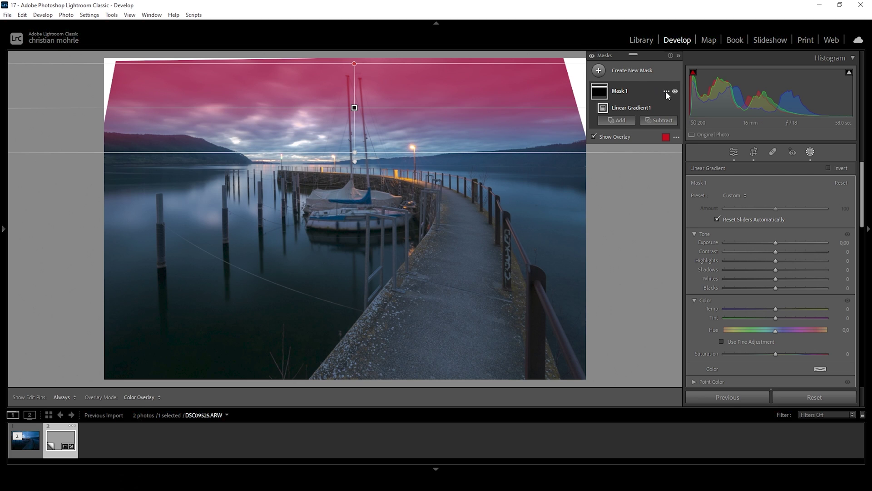
click(666, 92)
mouse_move(691, 130)
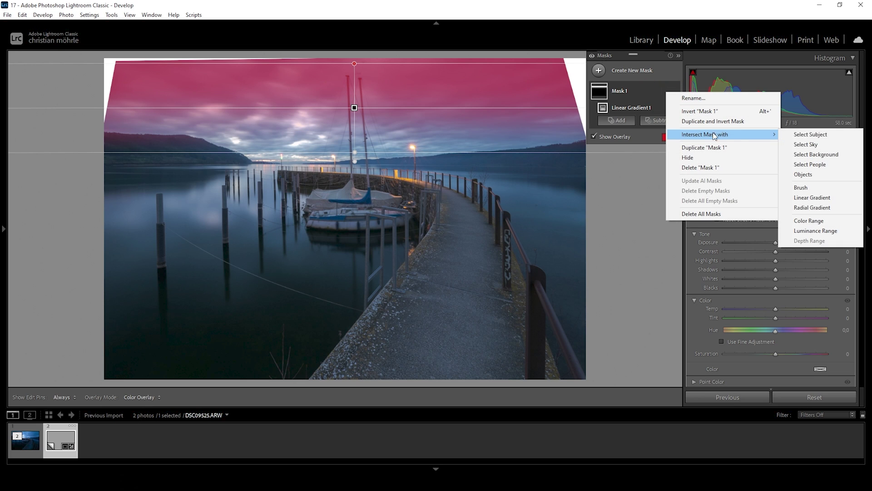
click(822, 145)
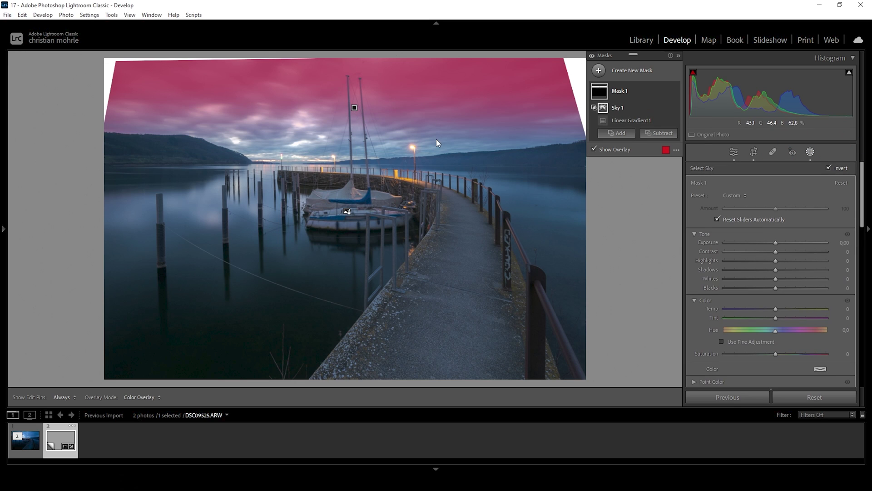
key(o)
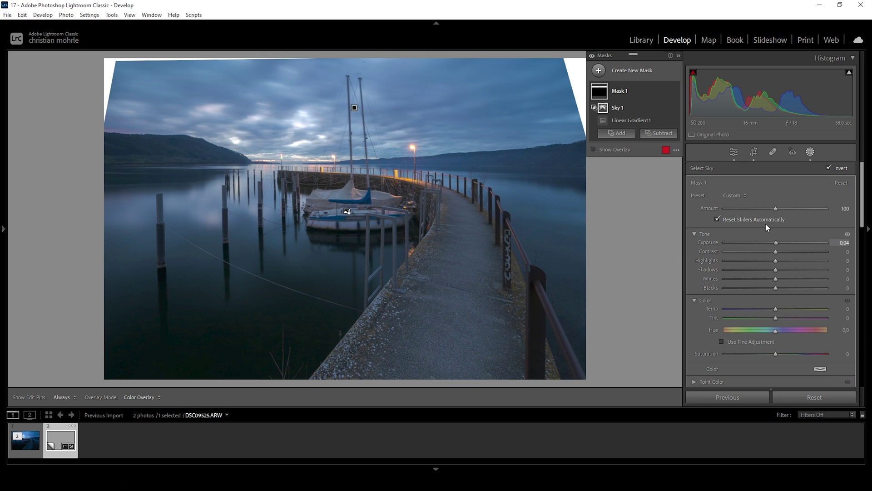
- Set the sky mask's Exposure to −1.50 and refine where the gradient fades
drag(777, 247, 756, 239)
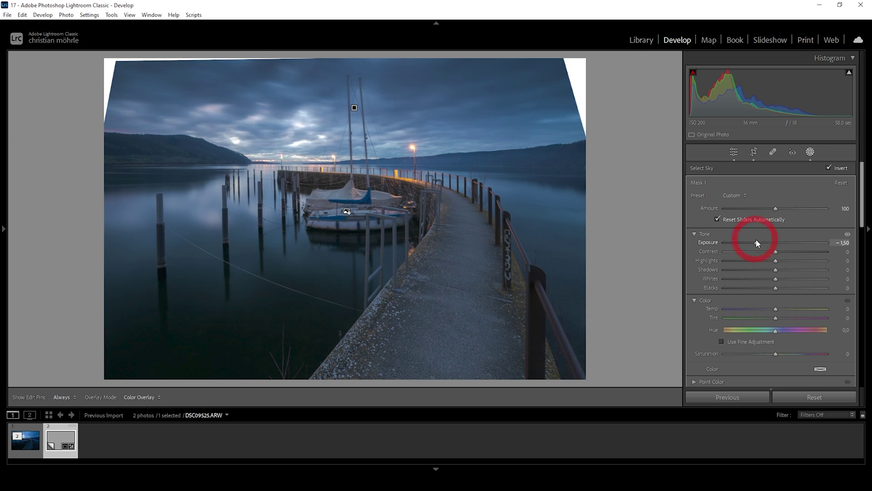
click(626, 108)
click(619, 120)
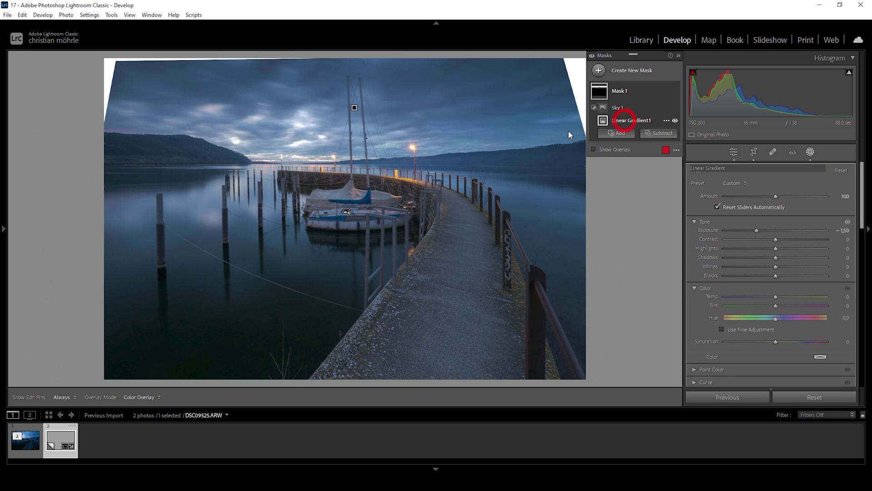
drag(366, 114, 355, 96)
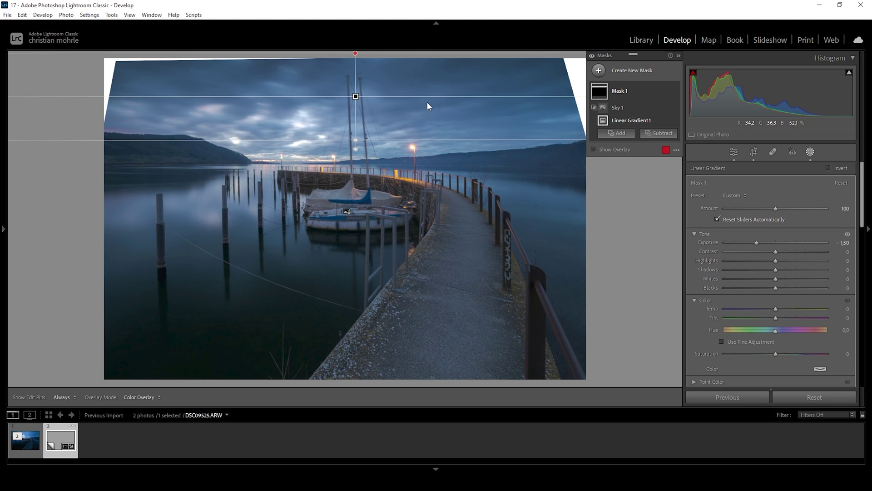
click(600, 70)
click(639, 176)
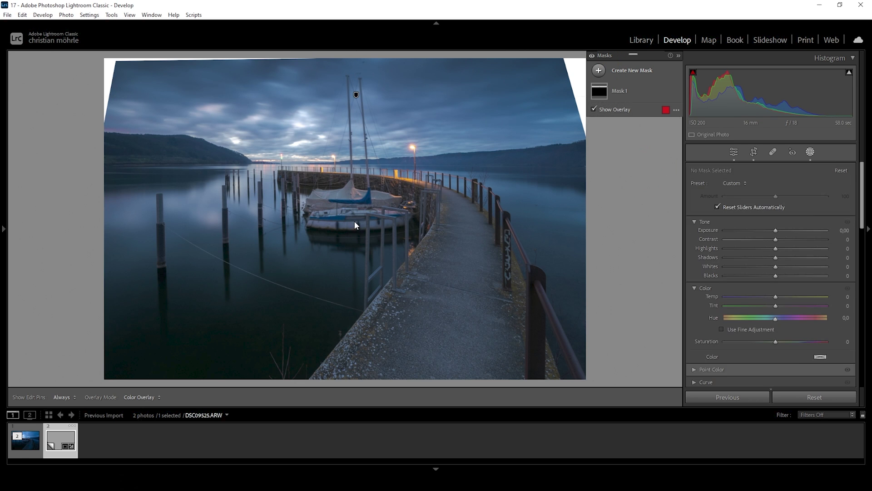
- Drag a bottom-up gradient over the lake and pier with Shadows +11, Whites +24, Blacks +7
drag(354, 224, 361, 254)
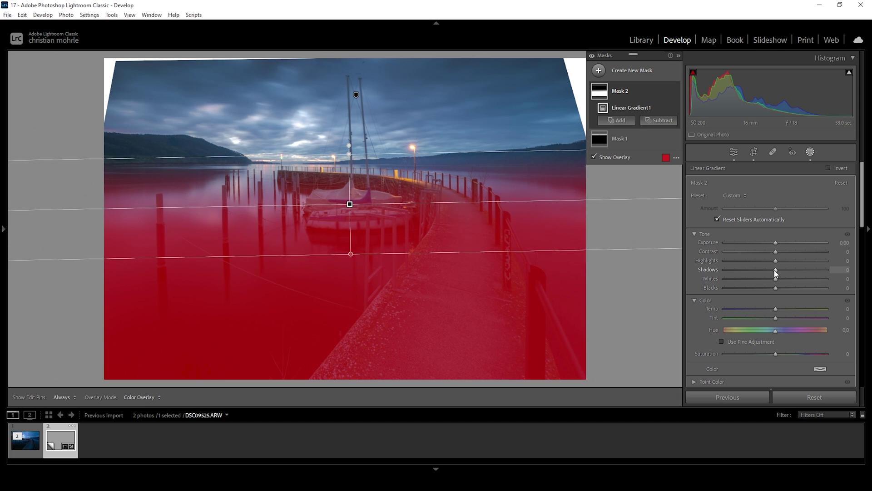
mouse_move(775, 271)
mouse_down()
mouse_move(778, 287)
mouse_move(788, 279)
mouse_up()
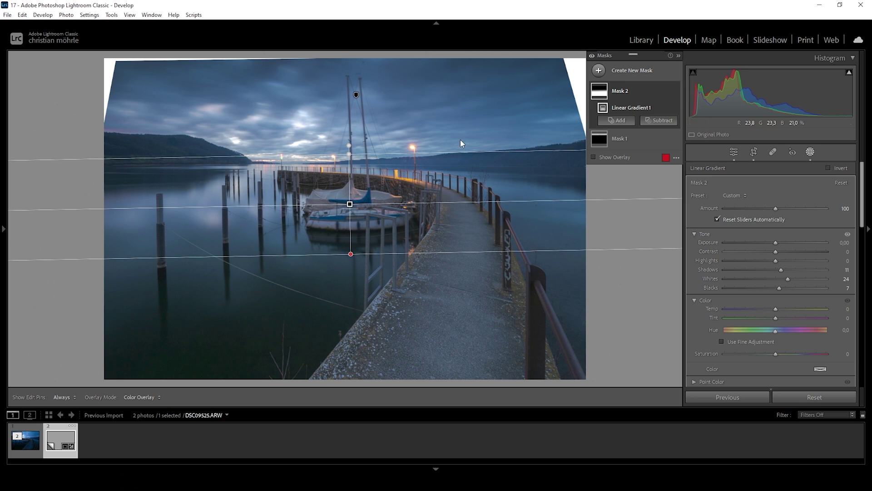
- Draw a radial gradient mask around the distant shoreline lights left of the boats
click(599, 70)
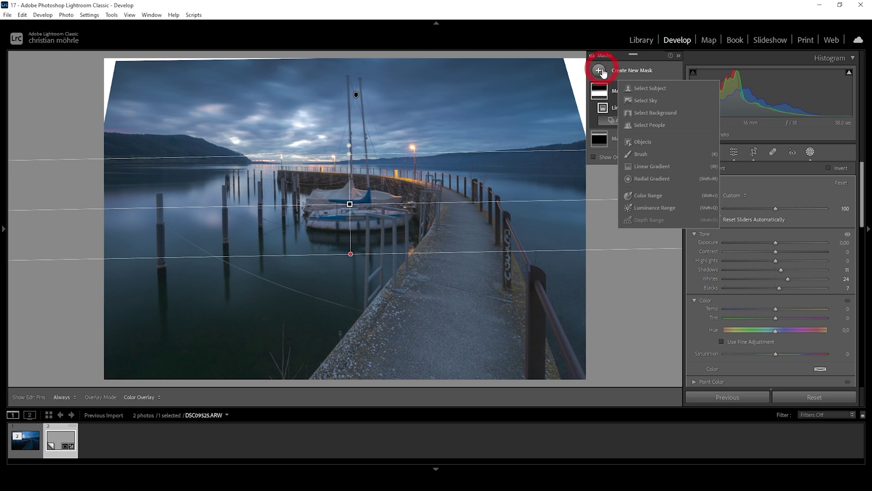
click(649, 181)
drag(293, 158, 366, 171)
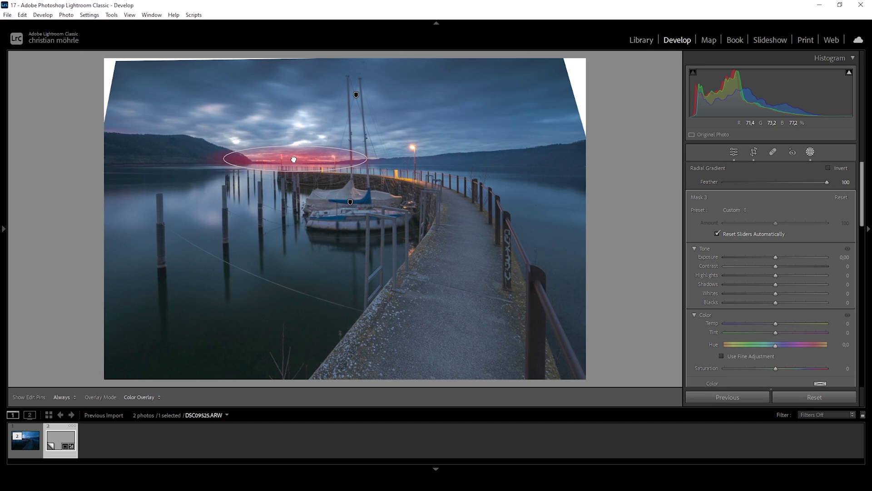
- Set the shoreline glow to Blacks +52, Dehaze −11, Temp +23 and Saturation 66
mouse_move(776, 302)
mouse_down()
mouse_move(785, 304)
mouse_move(767, 287)
mouse_up()
scroll(803, 362, down, 4)
scroll(787, 229, up, 1)
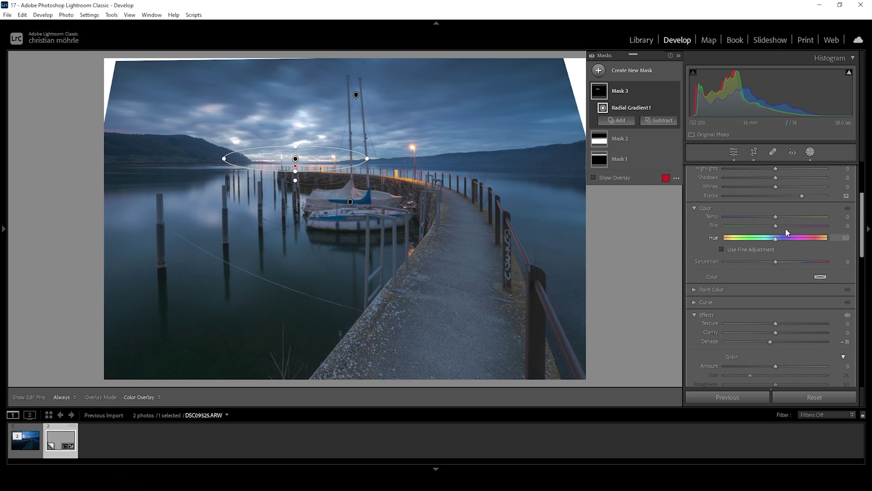
drag(776, 220, 785, 219)
drag(777, 262, 813, 269)
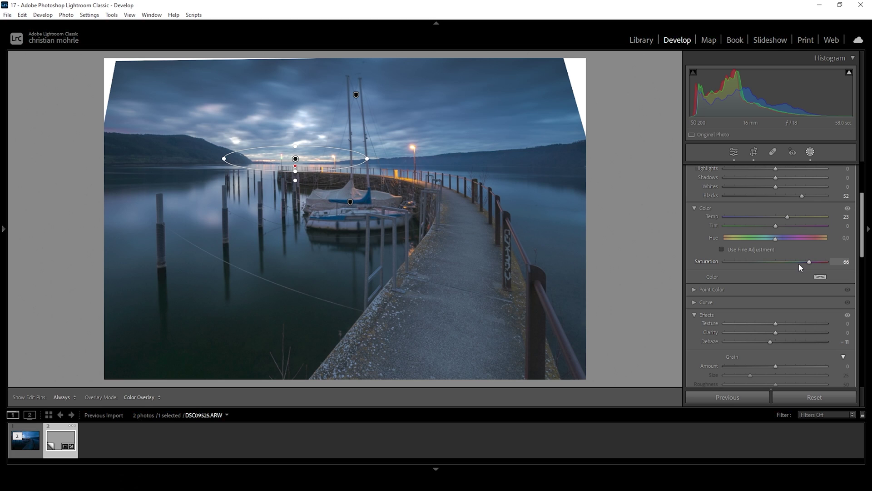
drag(792, 266, 790, 264)
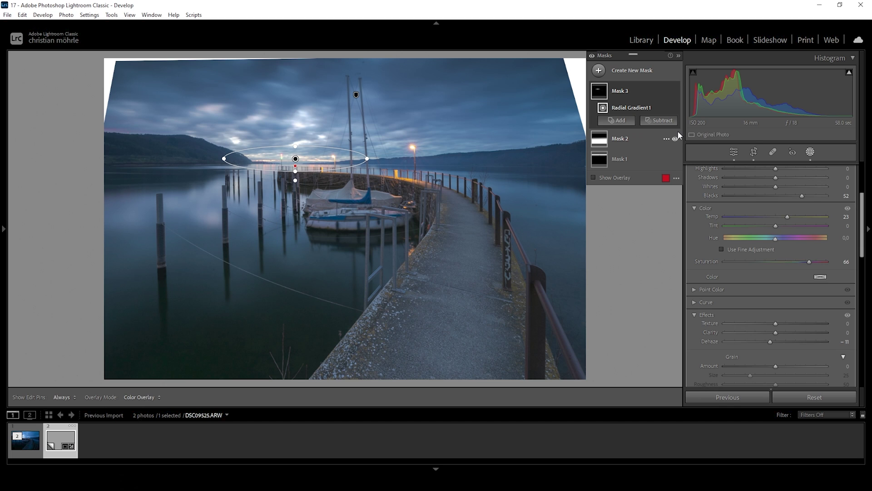
- Create Mask 4 as a luminance range of about 5/37 to 58/95, excluding darkest water and bright sky
click(600, 71)
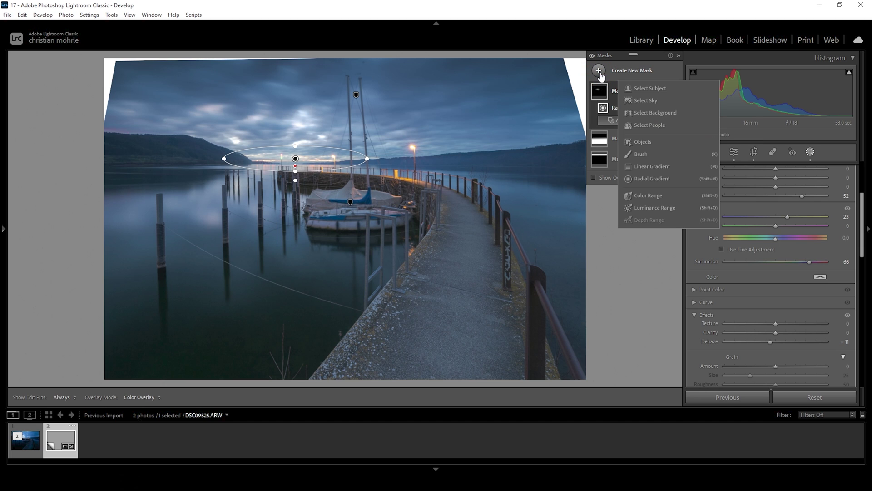
click(656, 206)
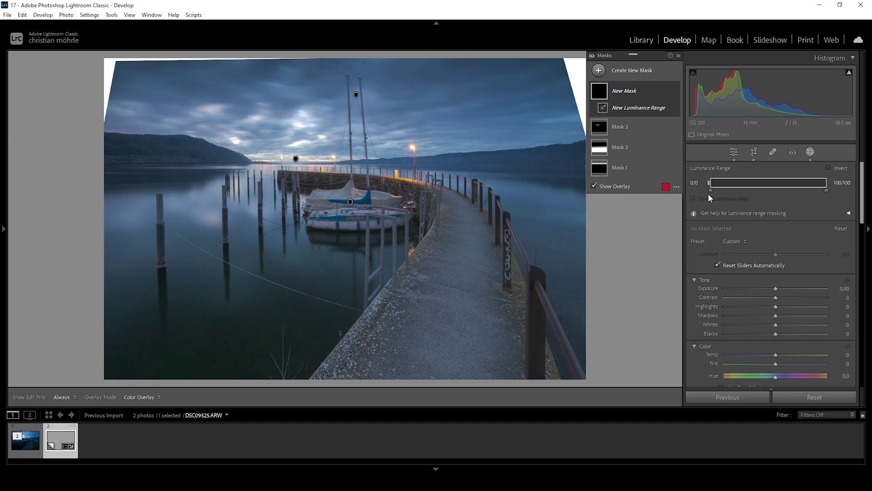
drag(710, 190, 716, 194)
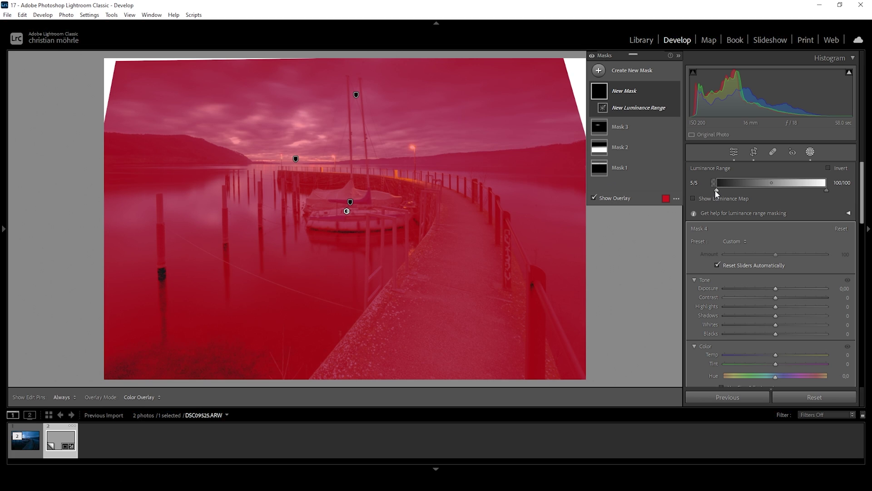
drag(717, 192, 717, 192)
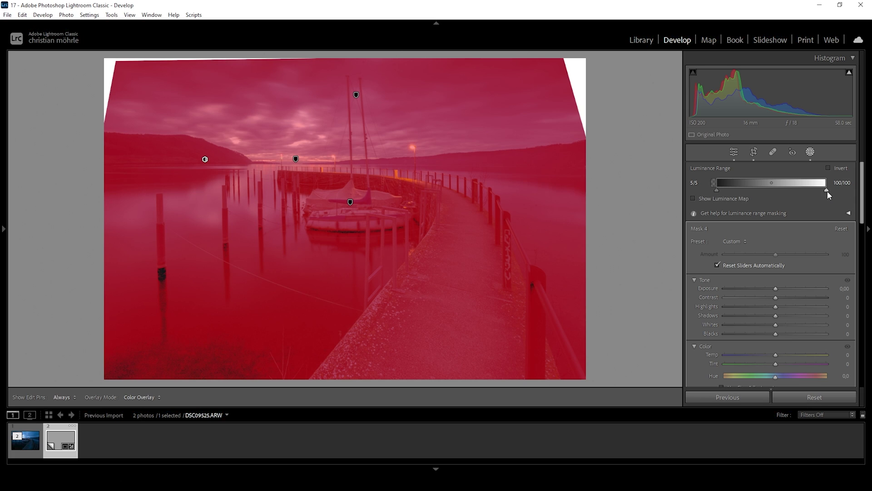
drag(826, 190, 822, 194)
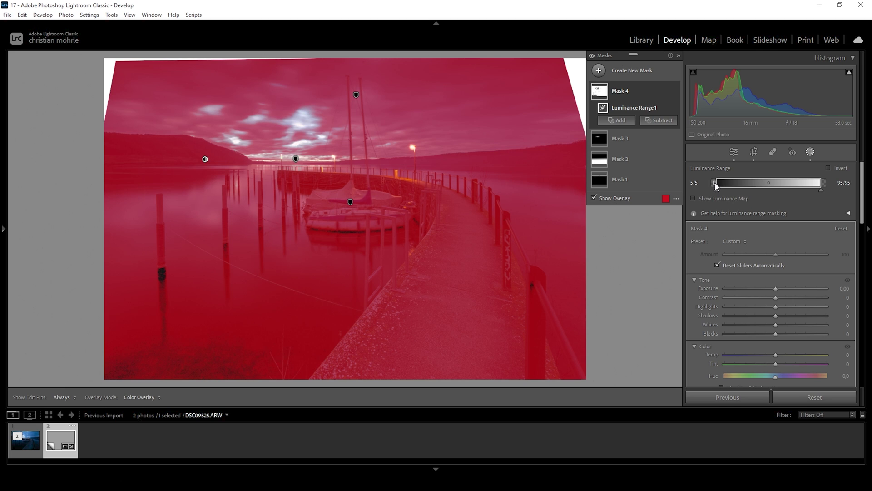
drag(716, 183, 753, 186)
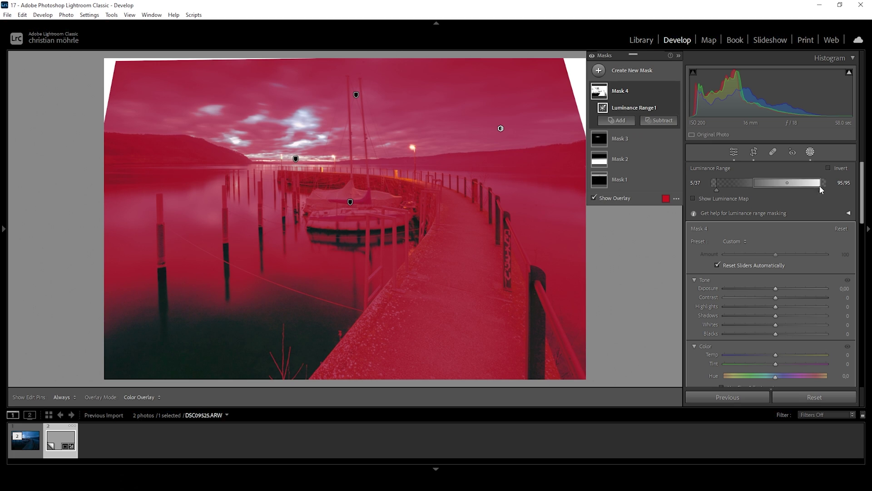
drag(821, 186, 779, 185)
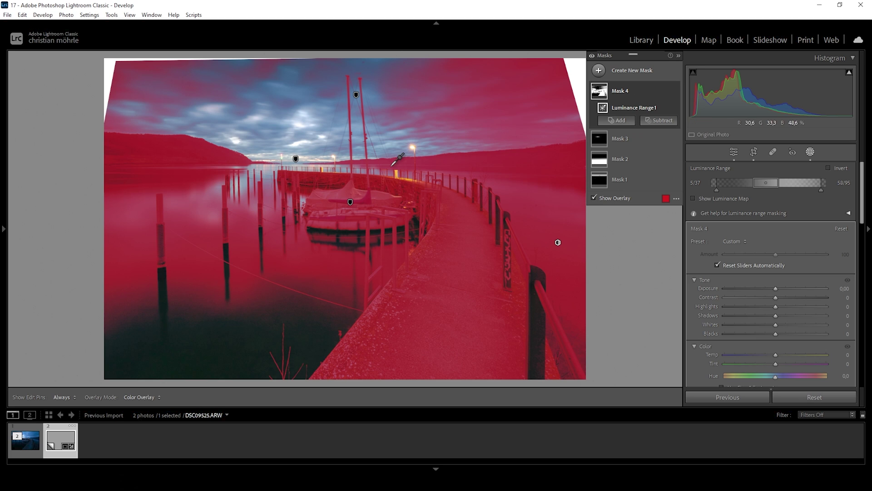
click(665, 121)
- Subtract a linear gradient over the sky from Mask 4, then set Exposure 0.21, Shadows −18, Whites +20, Temp +13
click(670, 220)
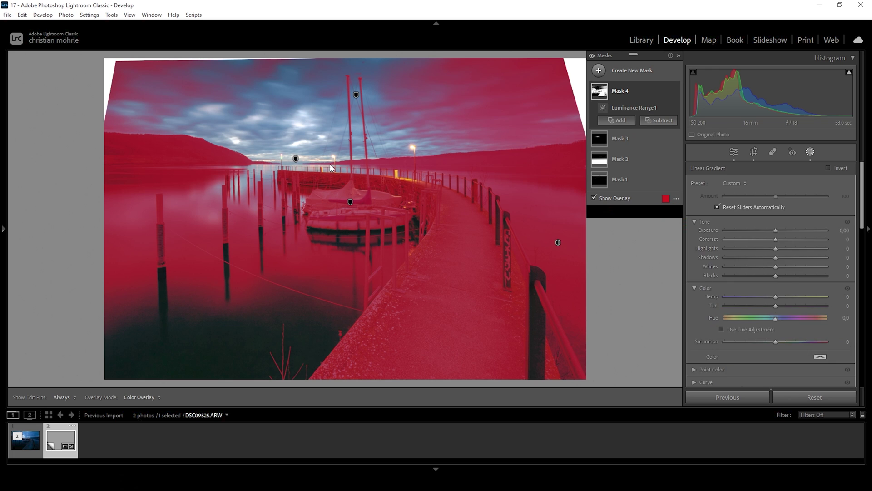
drag(325, 160, 326, 204)
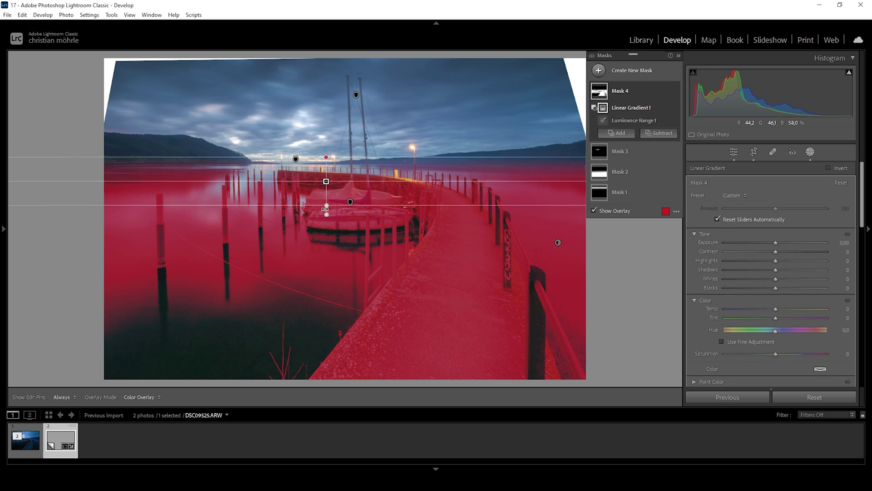
drag(325, 209, 326, 217)
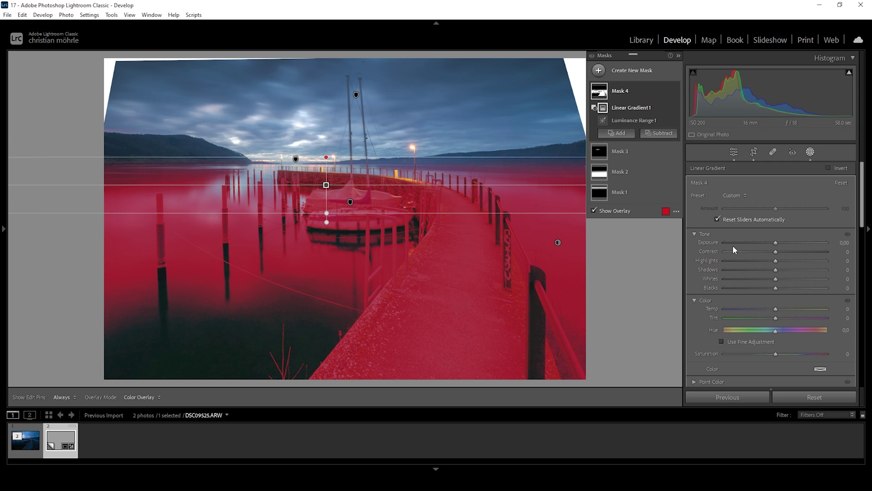
drag(775, 243, 786, 279)
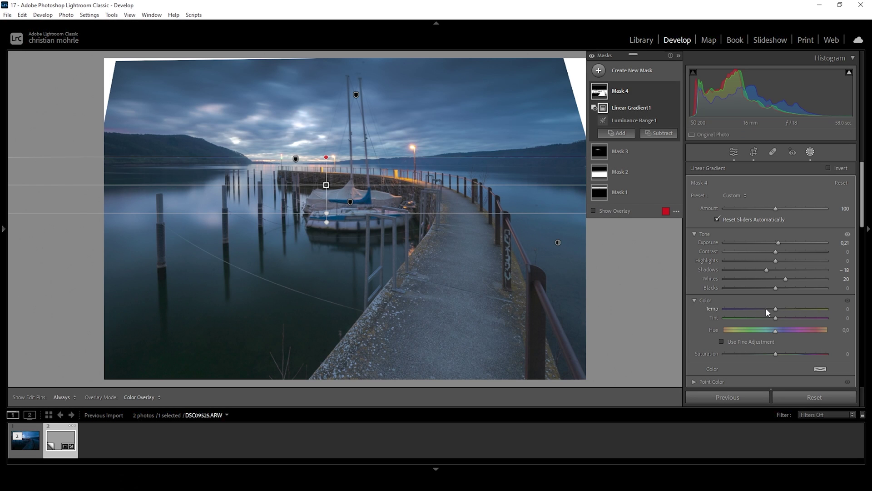
drag(766, 308, 782, 308)
- Place a new radial gradient mask over the lamp near the pier's end
click(599, 70)
click(639, 180)
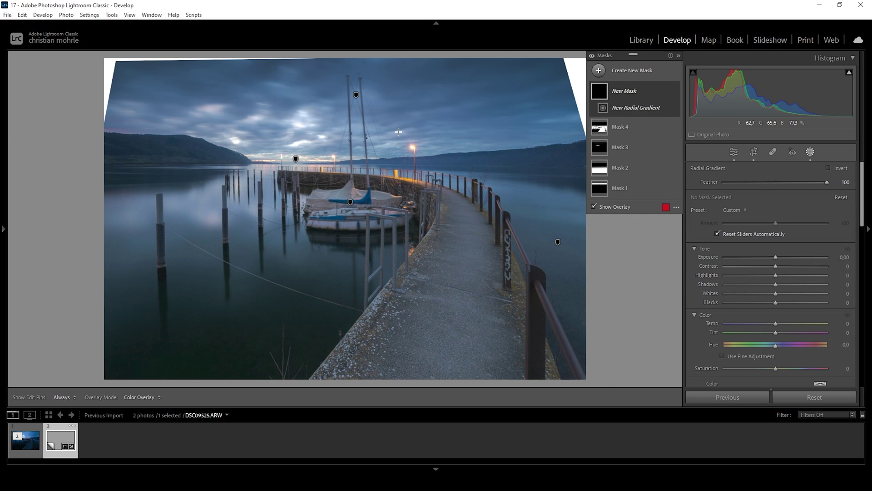
drag(399, 132, 436, 158)
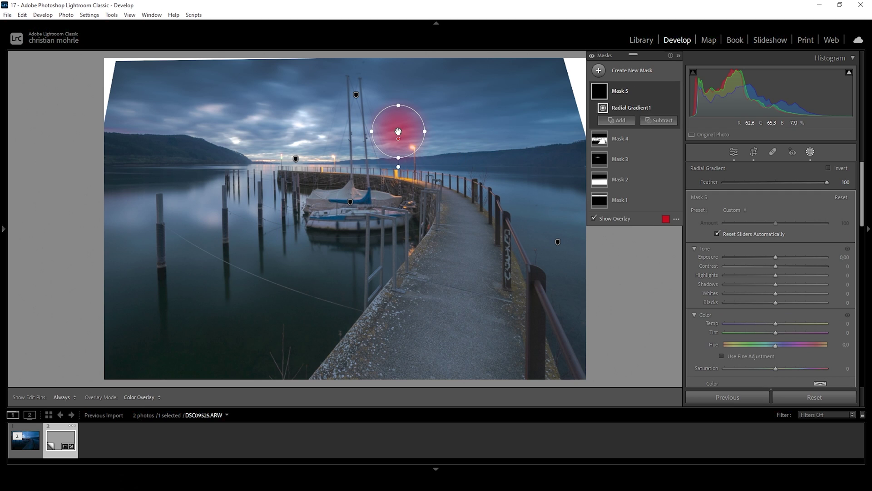
drag(398, 131, 412, 146)
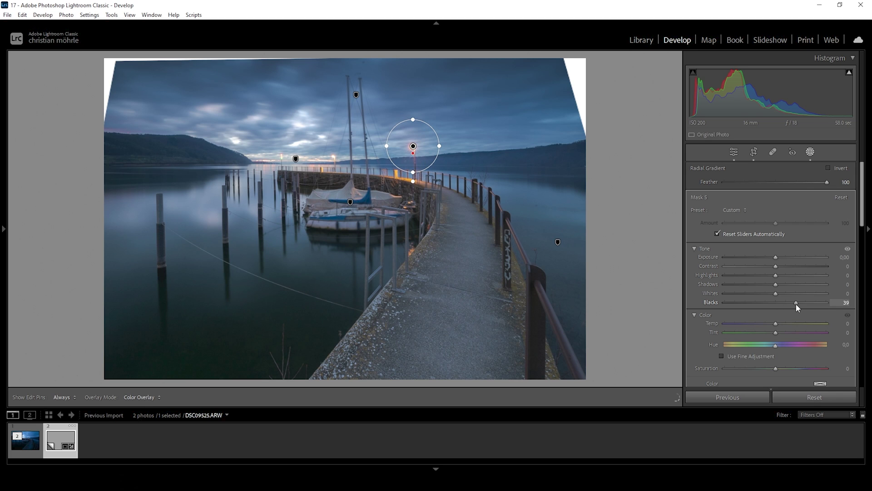
- Give the lamp mask Blacks +48, Dehaze −26, Temp +71 and a fully saturated orange tint
scroll(810, 331, down, 4)
scroll(810, 331, down, 1)
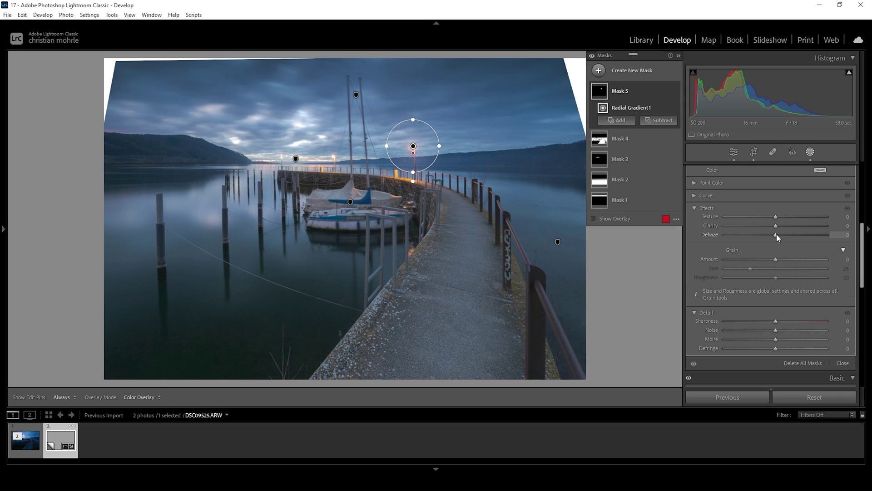
drag(776, 235, 811, 217)
scroll(802, 233, up, 3)
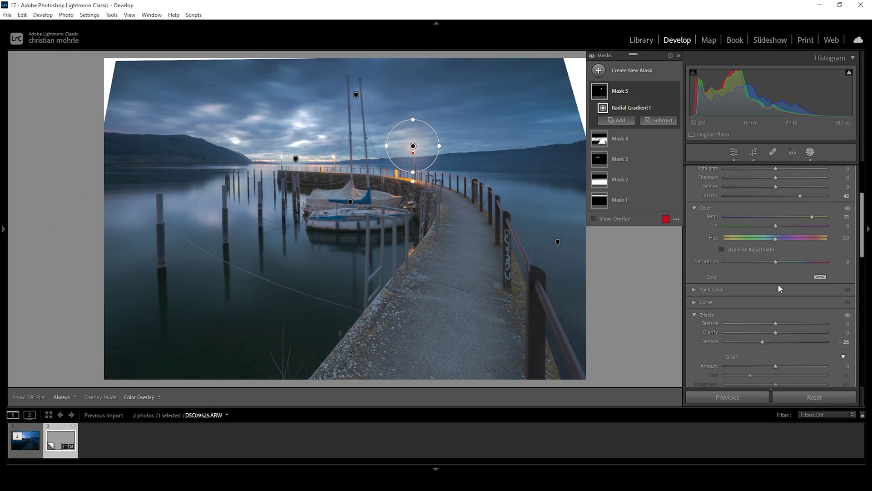
click(821, 278)
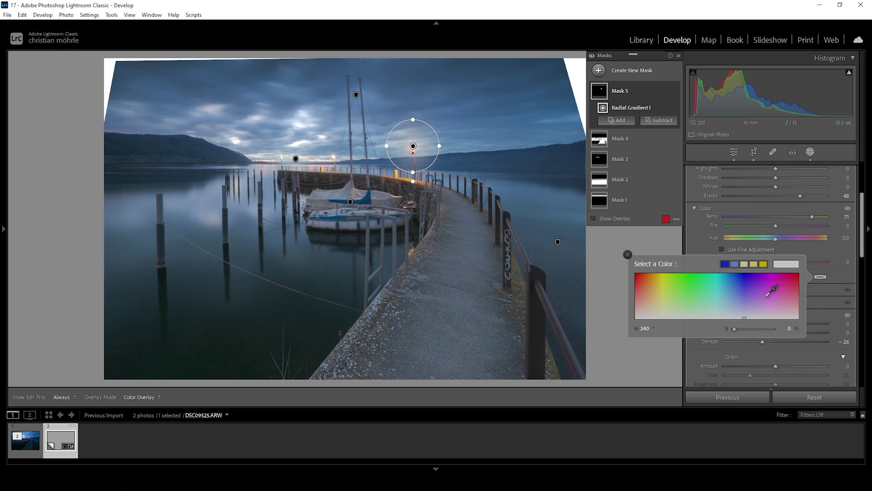
click(647, 283)
drag(647, 283, 648, 281)
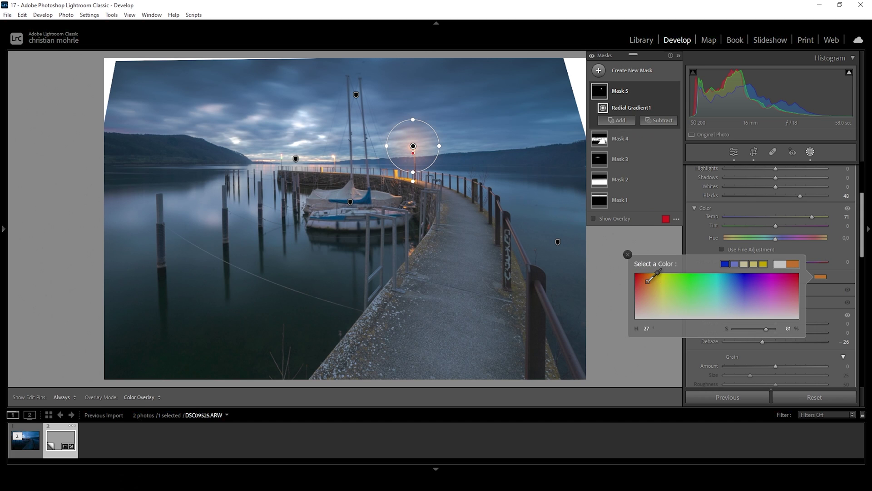
drag(766, 328, 839, 327)
- Toggle the lamp glow off and on to compare, then show its gradient outline again
click(676, 92)
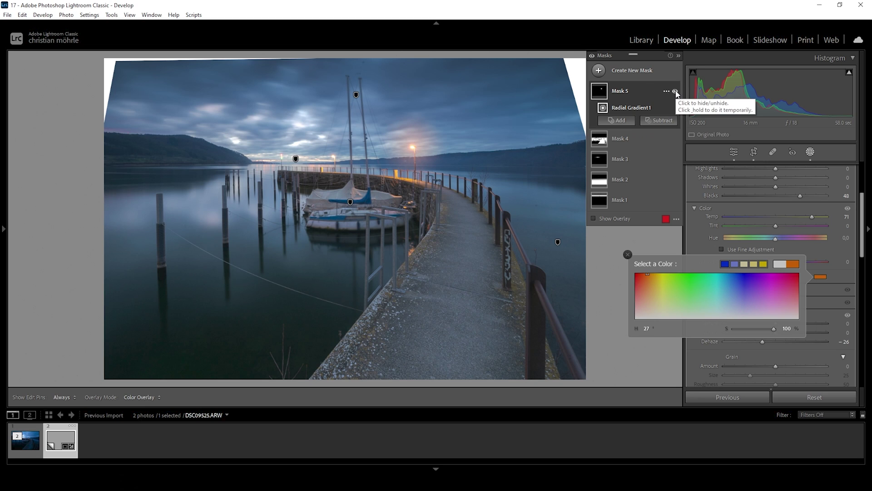
click(676, 92)
click(675, 92)
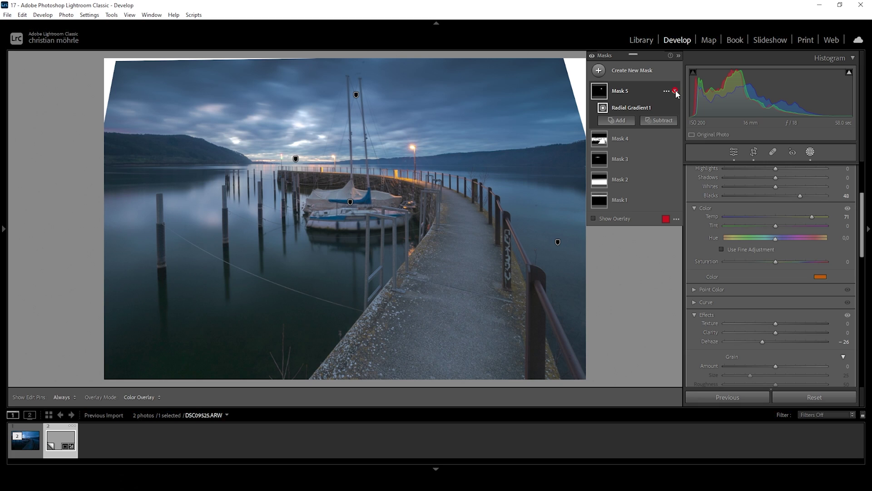
click(622, 96)
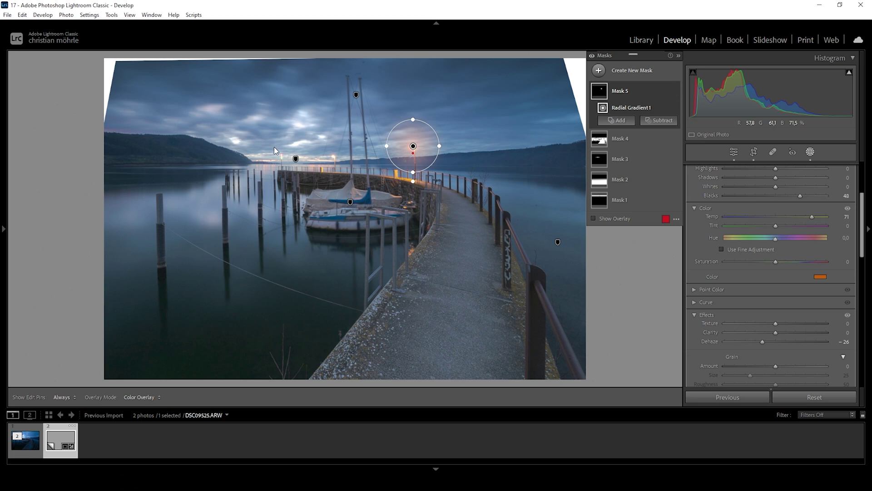
- Add two radial gradients to Mask 5 over the left pier lamps, then exit masking
click(620, 121)
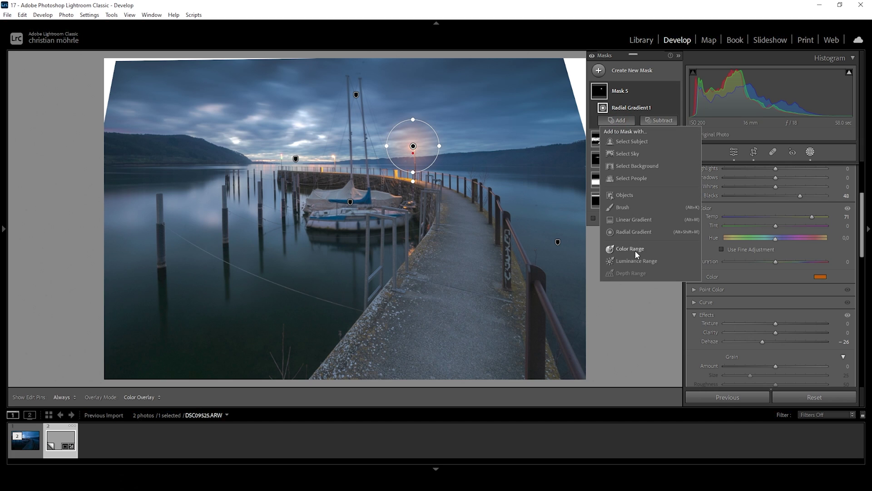
click(634, 231)
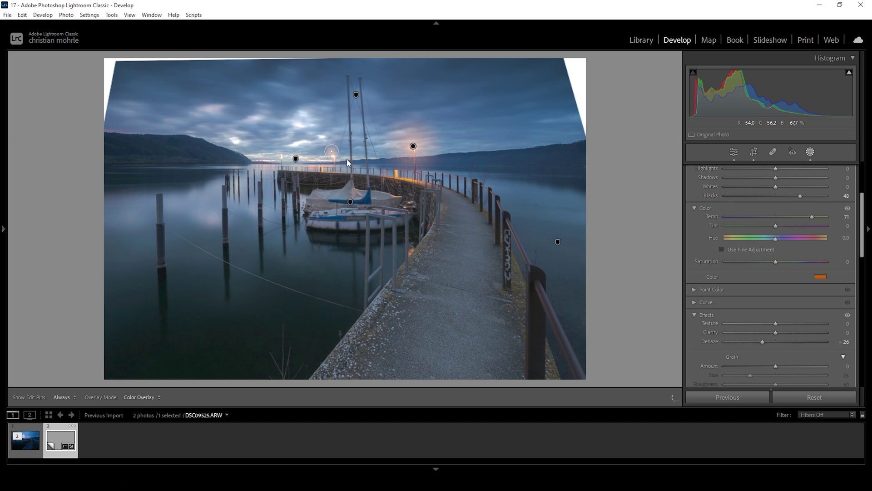
click(331, 151)
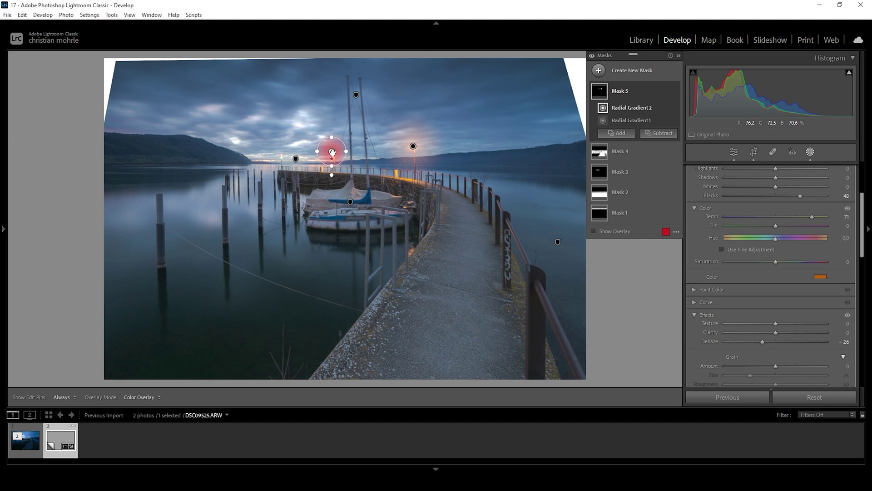
drag(331, 150, 336, 160)
click(616, 133)
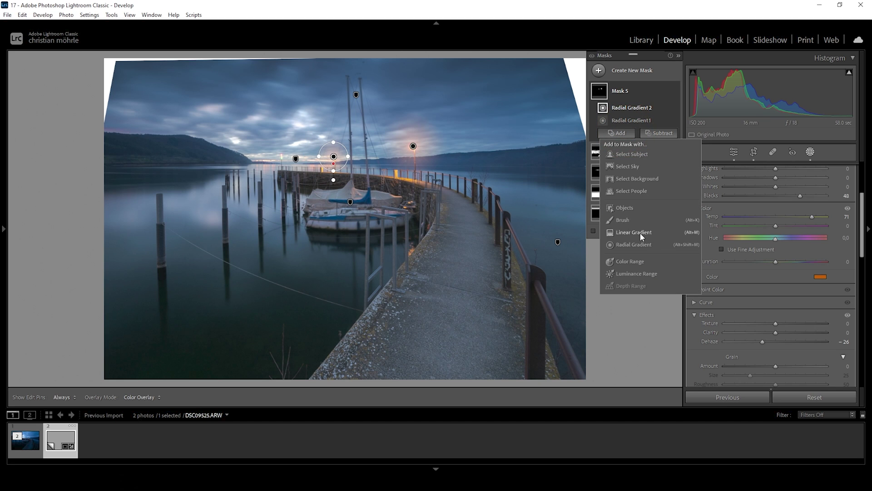
click(640, 248)
mouse_move(279, 156)
mouse_down()
mouse_move(288, 163)
mouse_move(281, 158)
mouse_up()
click(734, 151)
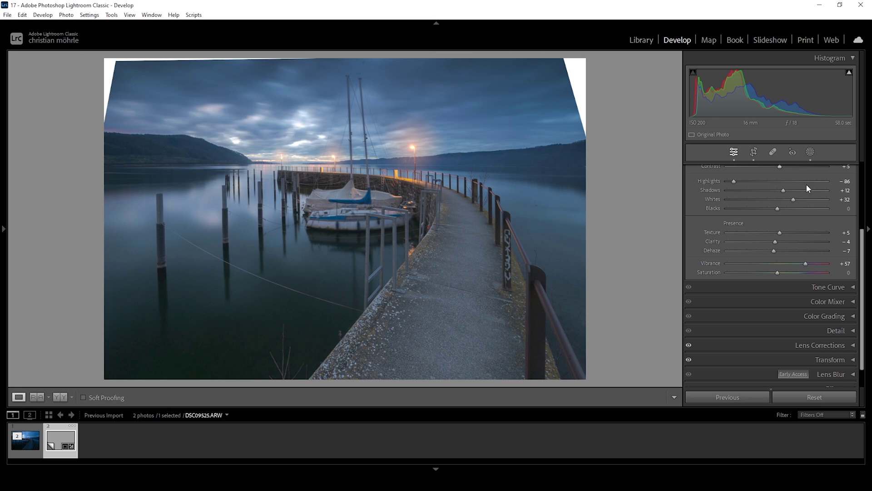
- Open the Color Mixer's HSL hue controls and shift the yellow hue
scroll(795, 172, up, 3)
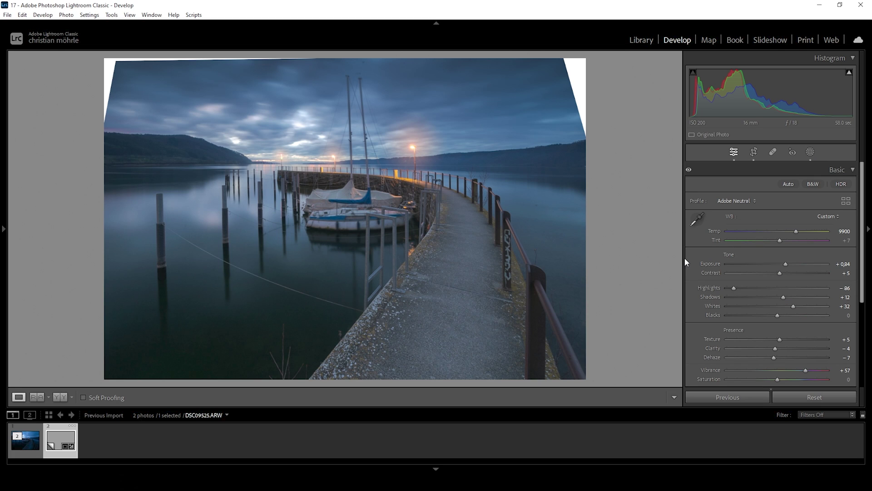
click(853, 169)
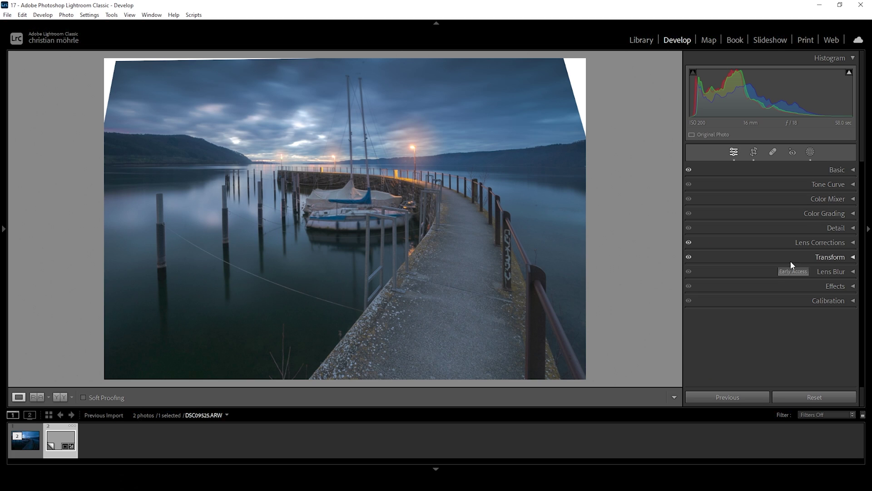
click(844, 200)
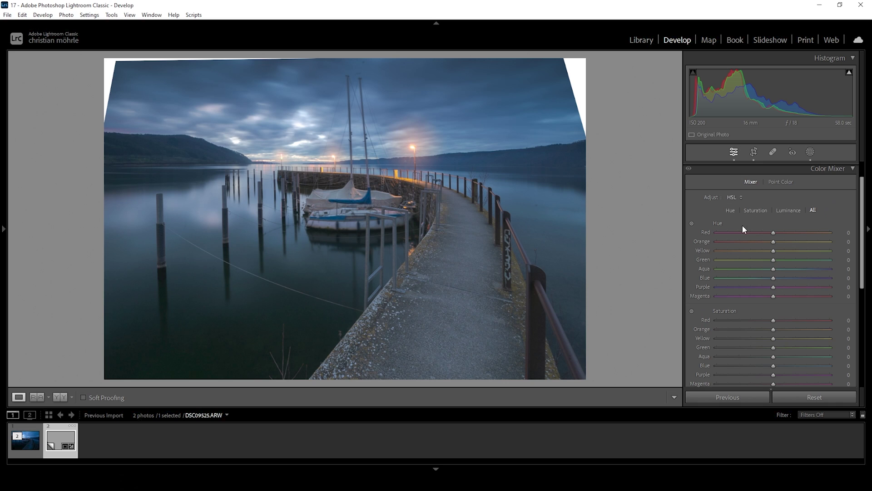
click(732, 211)
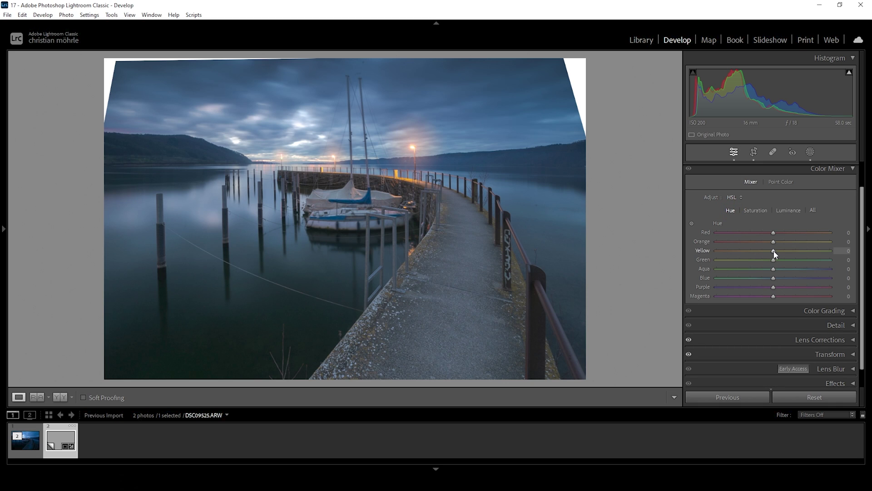
drag(774, 251, 617, 252)
- Set HSL saturation to Orange −4, Yellow −4 and Blue −7
click(754, 210)
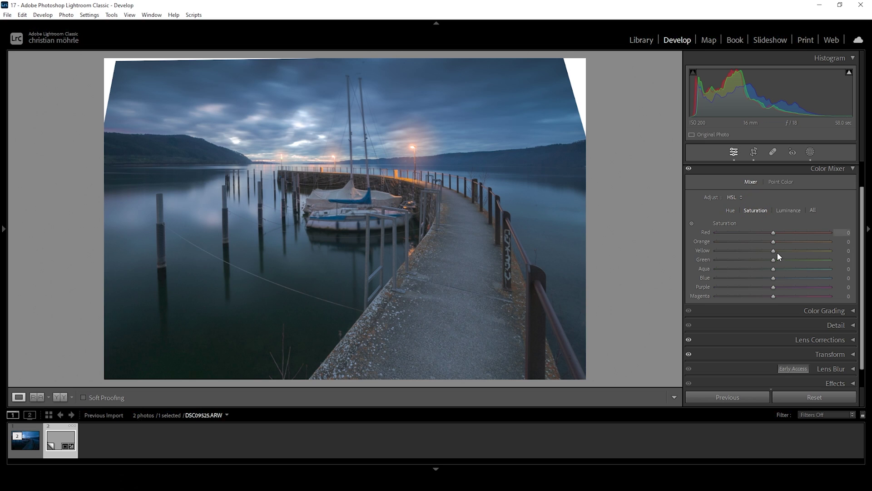
drag(773, 243, 771, 242)
click(771, 251)
drag(774, 282, 769, 280)
scroll(786, 191, up, 1)
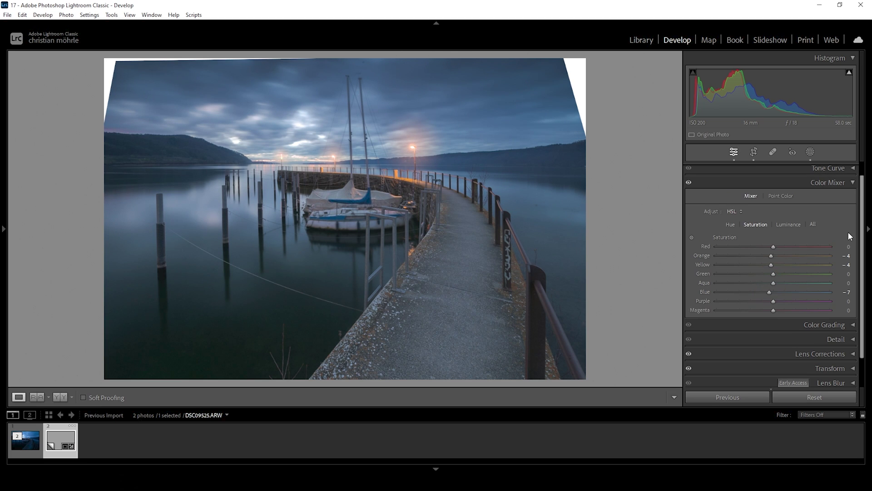
click(841, 325)
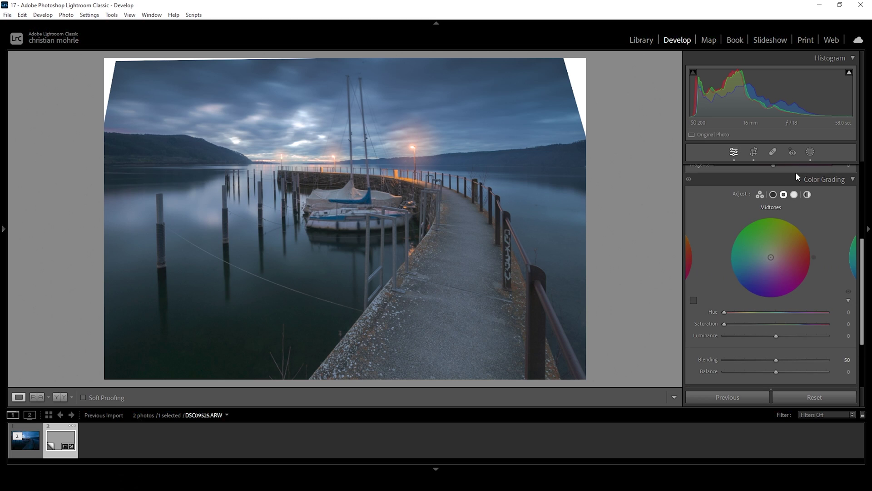
- Tint the midtones blue in Color Grading with Hue 222 and Saturation 16
click(783, 194)
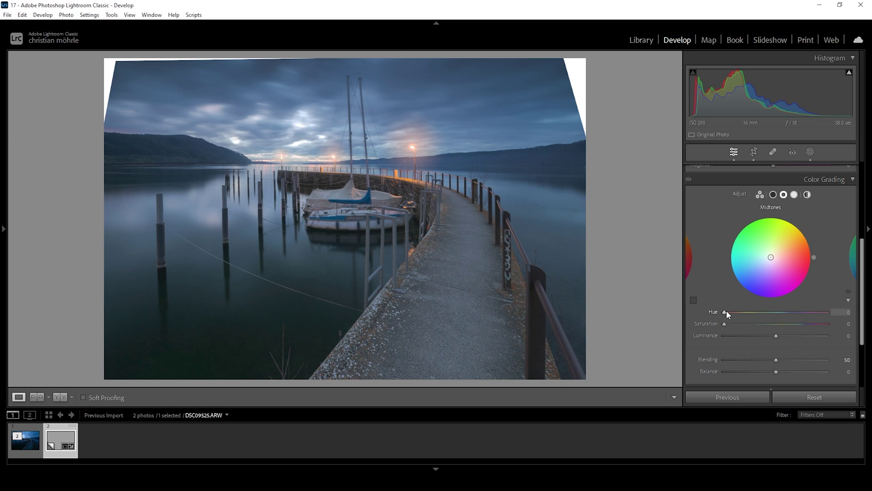
drag(727, 311, 783, 308)
drag(724, 324, 740, 325)
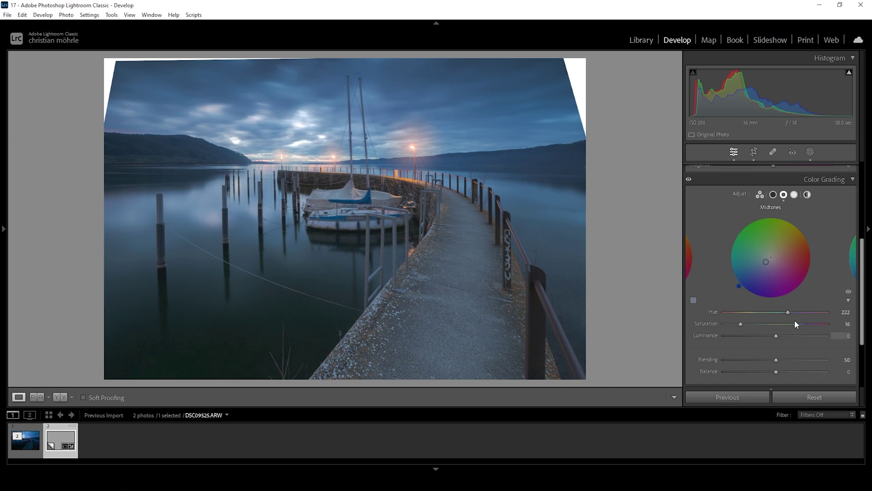
click(838, 177)
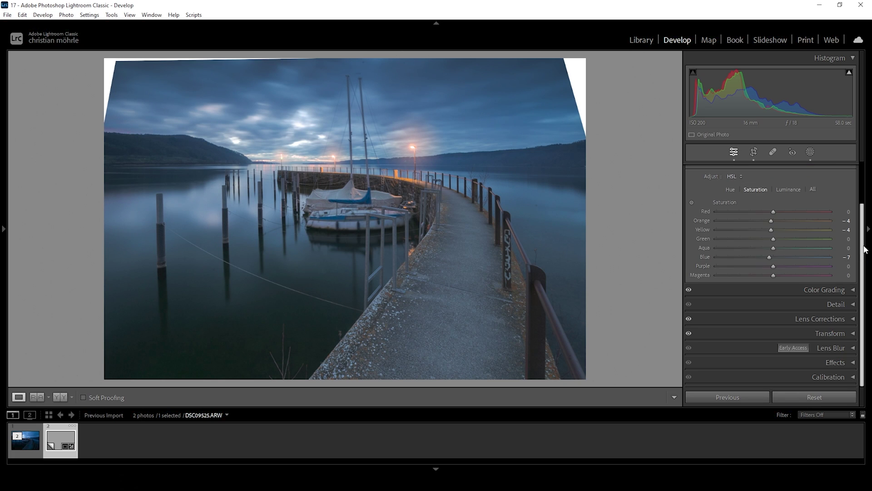
- Raise Red and Green Primary Saturation to +6 and Blue Primary Saturation to +17 in Calibration
click(837, 377)
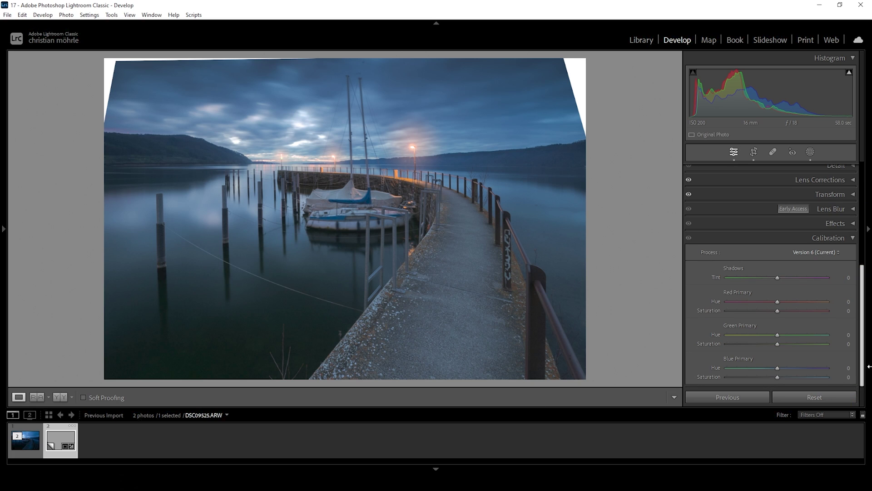
drag(778, 312, 782, 311)
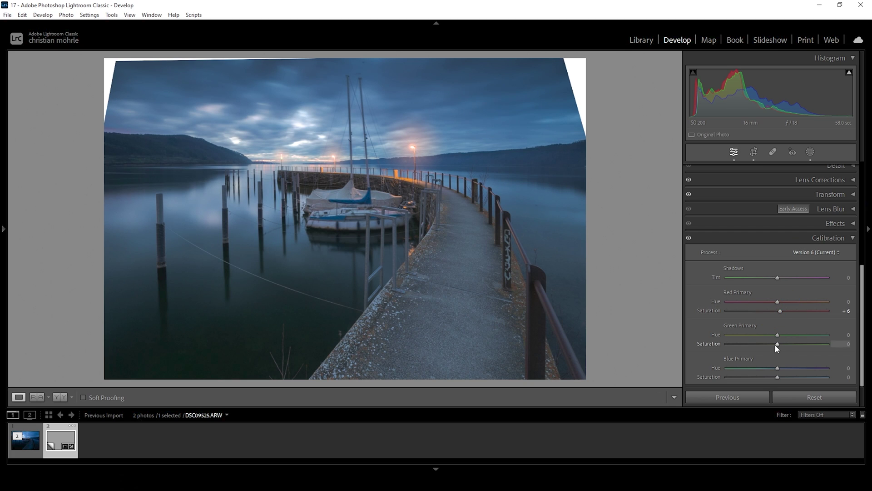
drag(777, 345, 781, 344)
drag(777, 378, 785, 378)
click(853, 239)
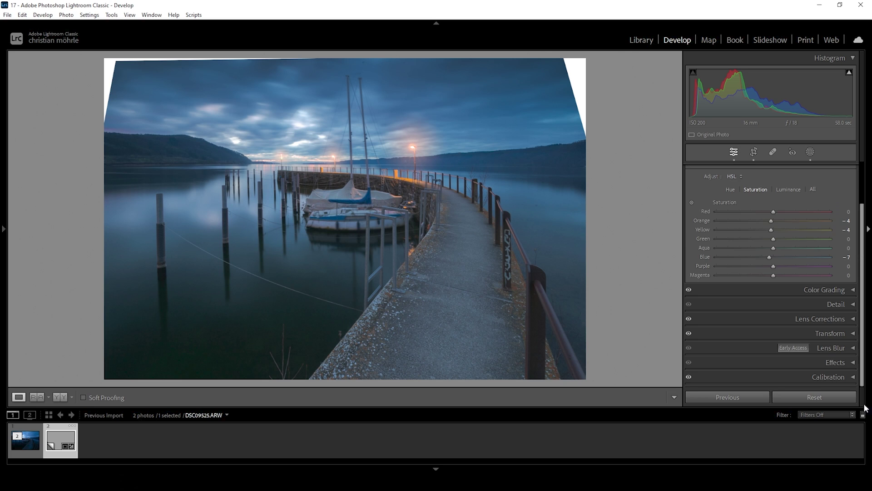
- Add a dark post-crop vignette with Amount −16
click(849, 363)
scroll(759, 280, down, 3)
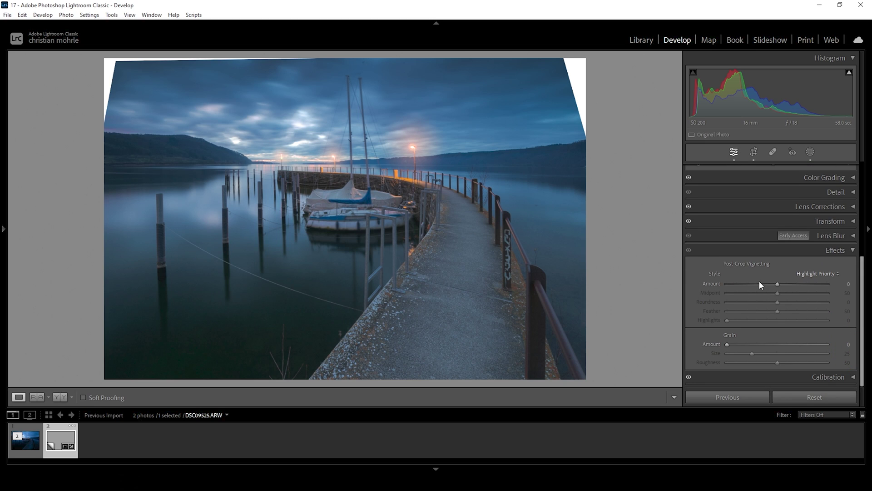
drag(777, 283, 769, 282)
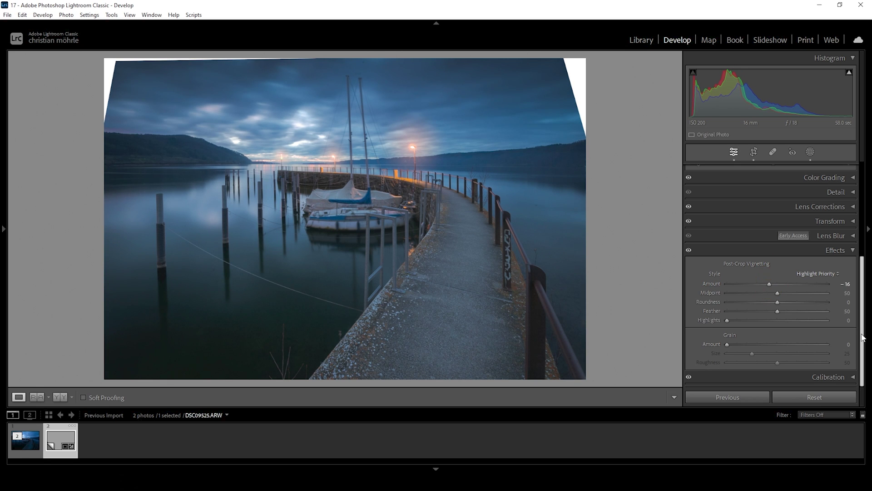
drag(864, 294, 864, 289)
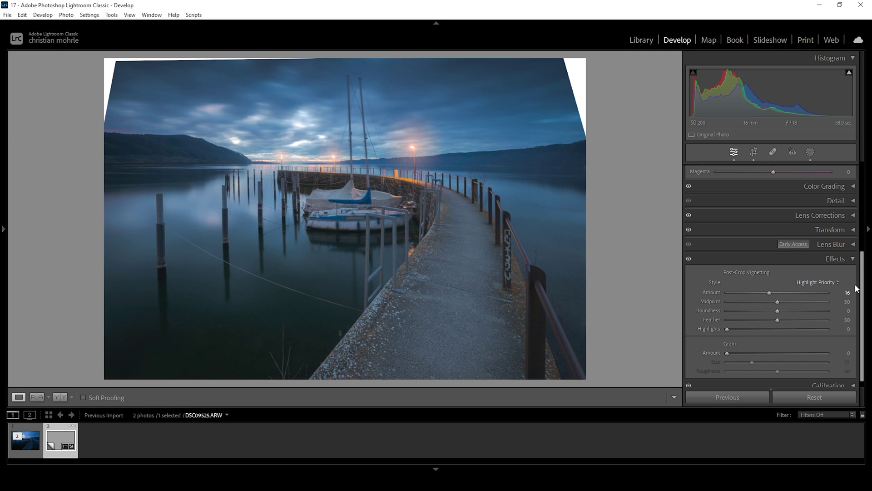
- Strengthen Detail sharpening and set its Masking to 45
click(839, 200)
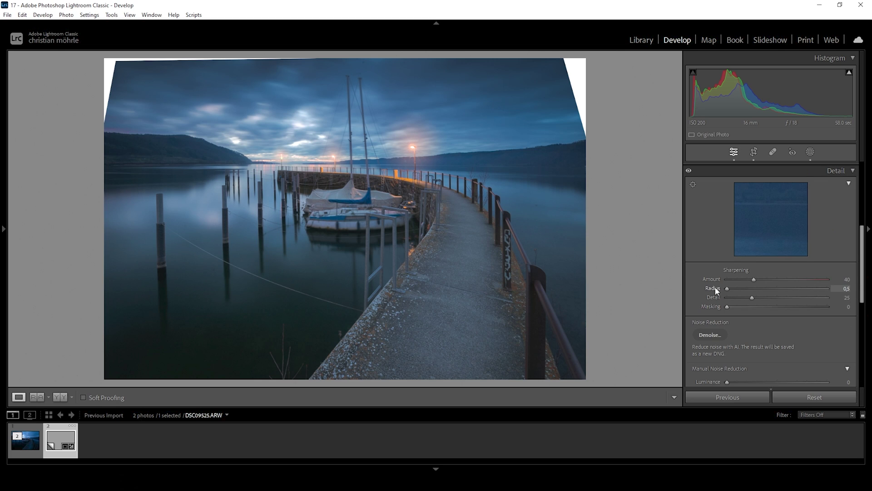
drag(775, 296, 864, 293)
drag(726, 307, 799, 314)
key(ctrl+8)
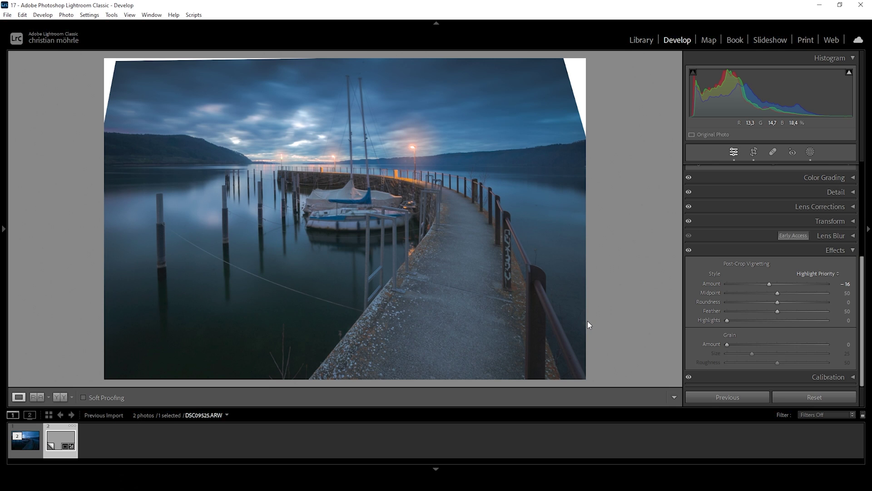
right_click(53, 451)
- Send the pier photo from Lightroom to Photoshop for editing
mouse_move(117, 236)
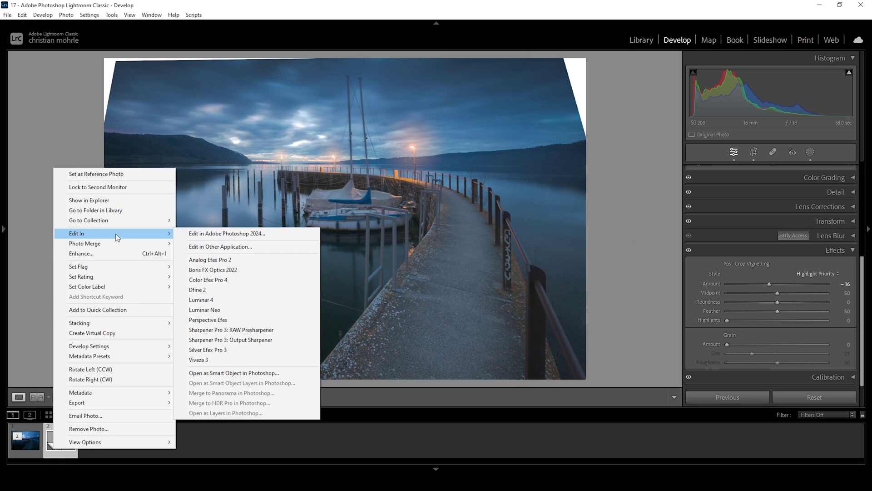
click(224, 234)
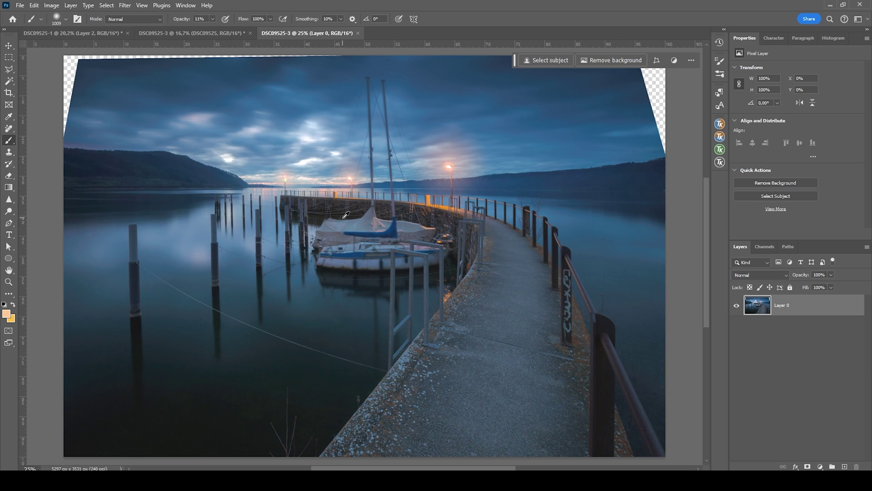
scroll(346, 215, down, 1)
scroll(374, 146, up, 1)
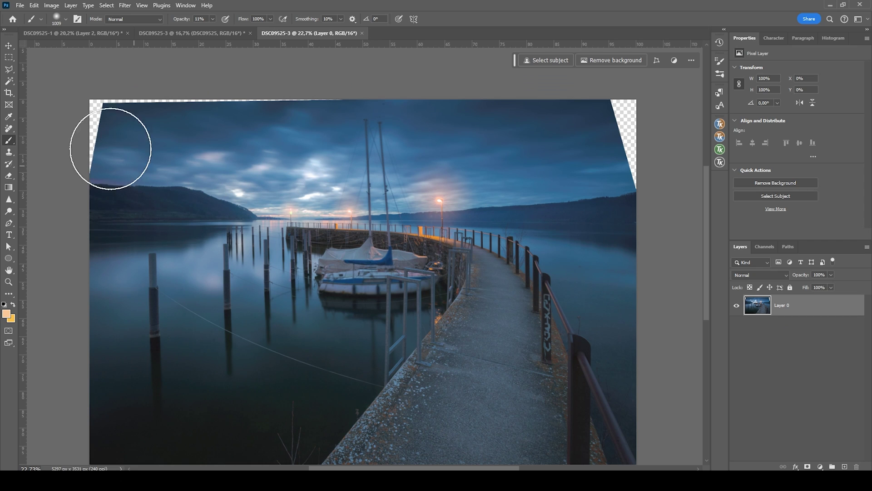
- Select Layer 0's pixels, contract by 2 px, and Content-Aware Fill the empty top corners
ctrl+click(759, 307)
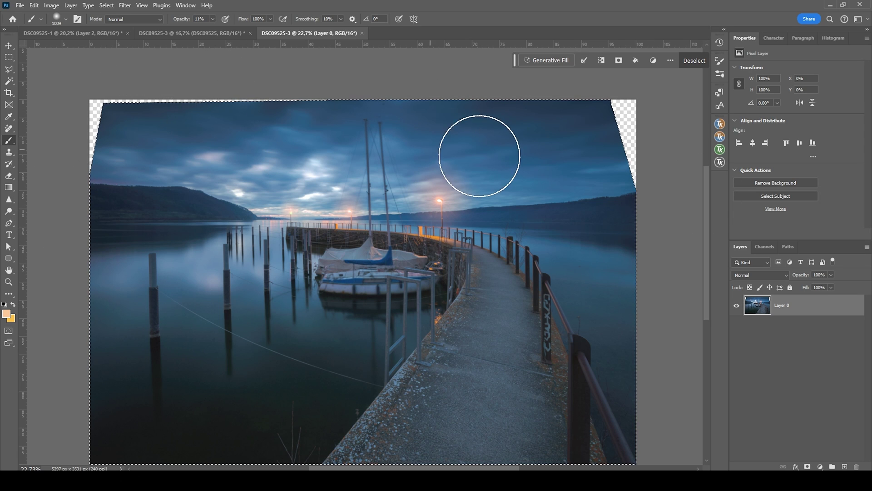
click(113, 5)
mouse_move(155, 145)
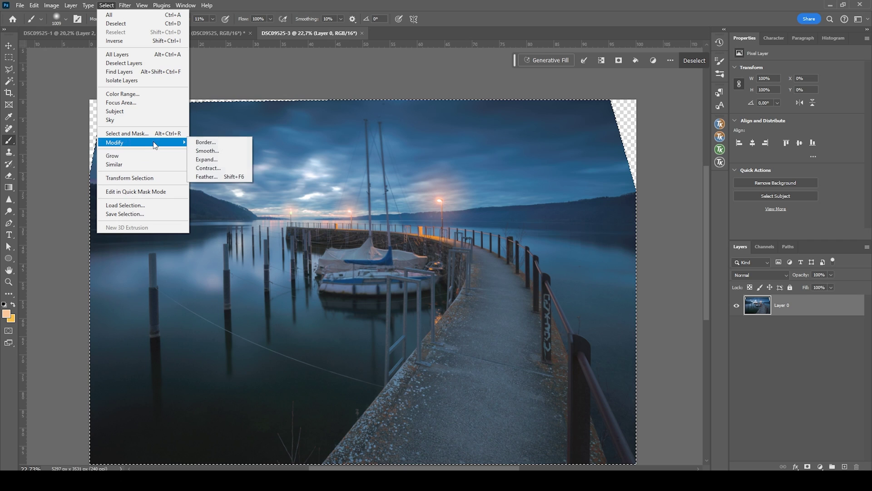
click(218, 170)
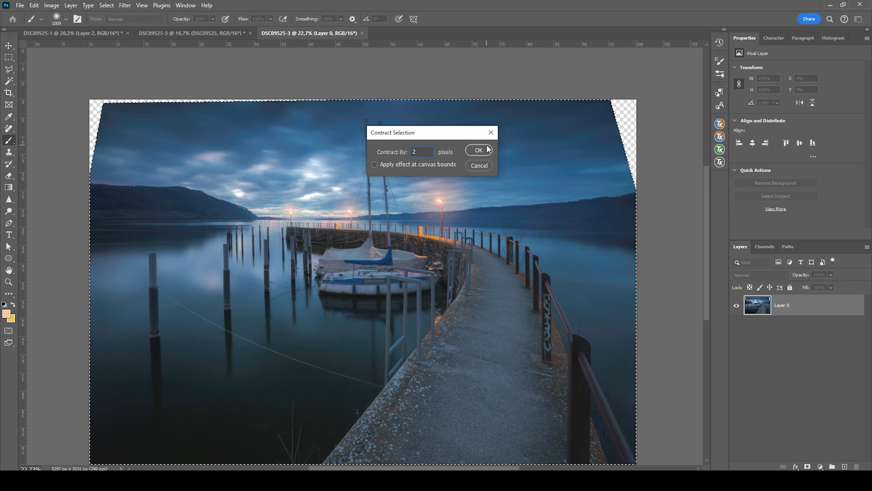
click(488, 149)
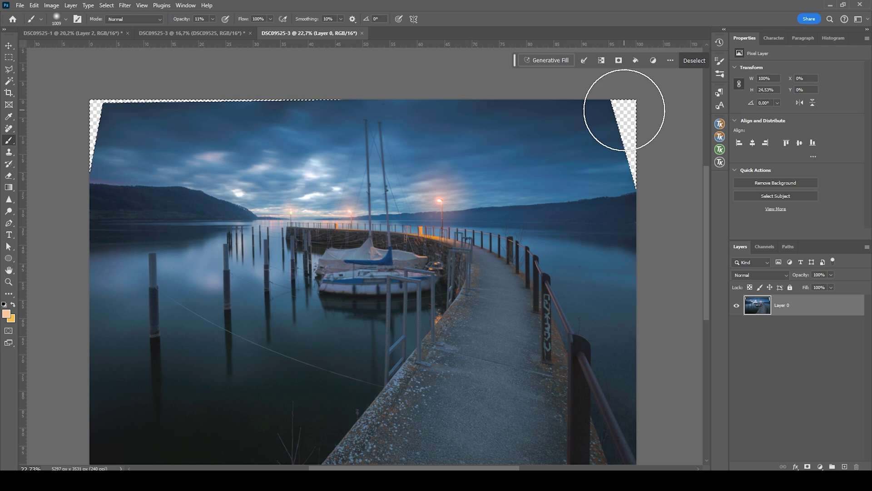
key(shift+BackSpace)
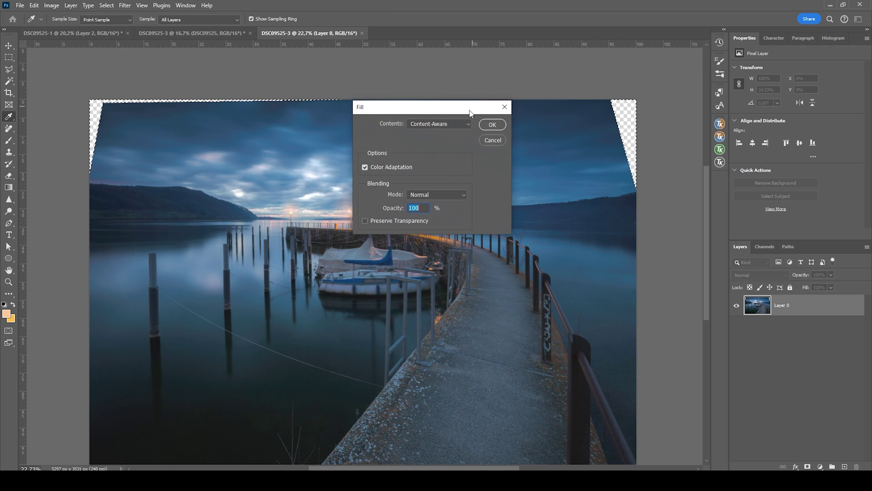
click(492, 127)
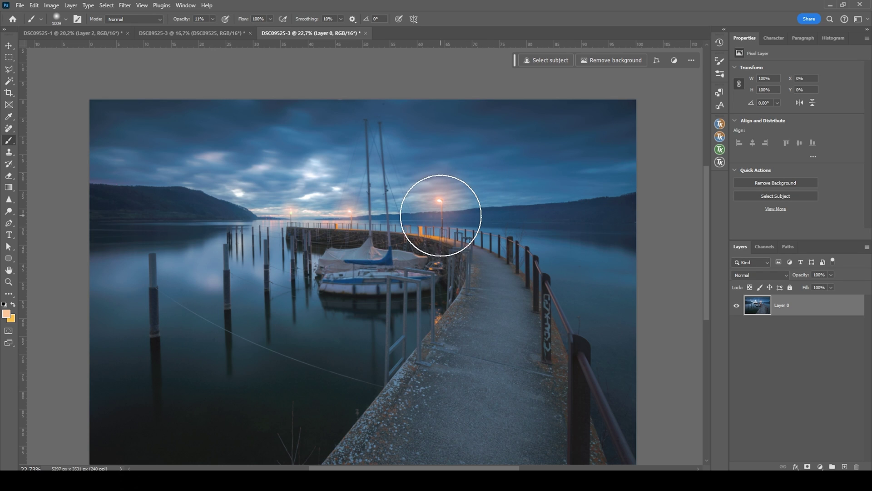
- Duplicate the photo layer as Layer 0 copy and switch to the Spot Healing Brush
scroll(441, 217, down, 1)
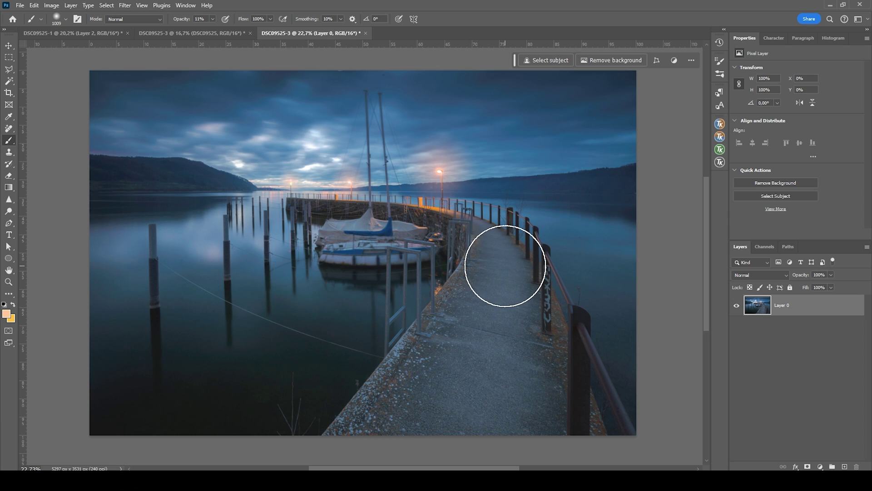
key(ctrl+j)
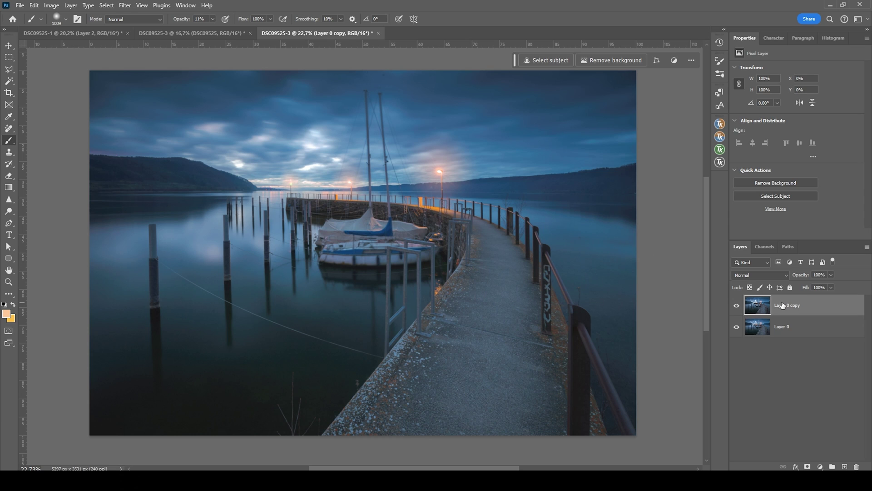
click(9, 132)
right_click(10, 132)
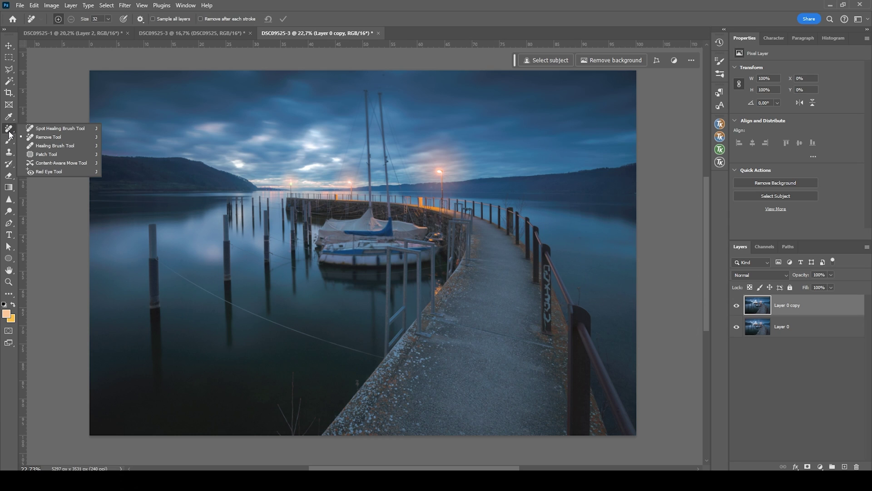
click(48, 128)
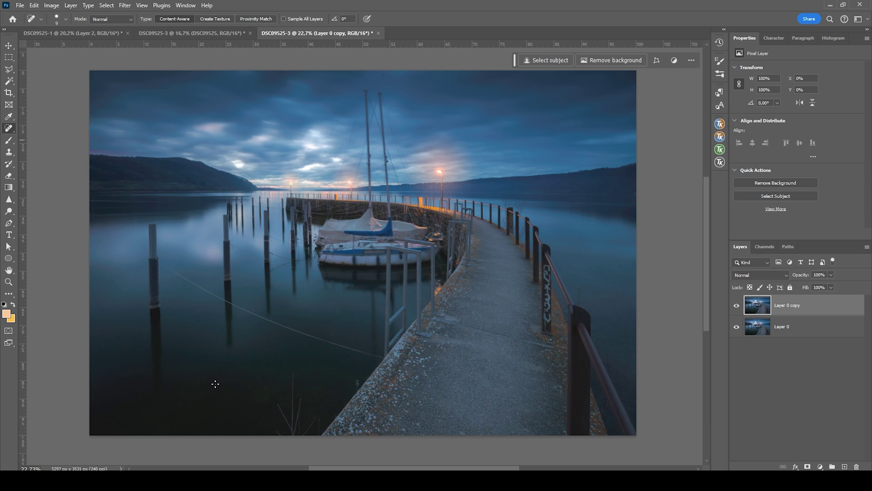
- Size the Spot Healing Brush, first to 50, then down to about 36
scroll(214, 384, up, 4)
drag(223, 270, 223, 251)
scroll(267, 389, down, 4)
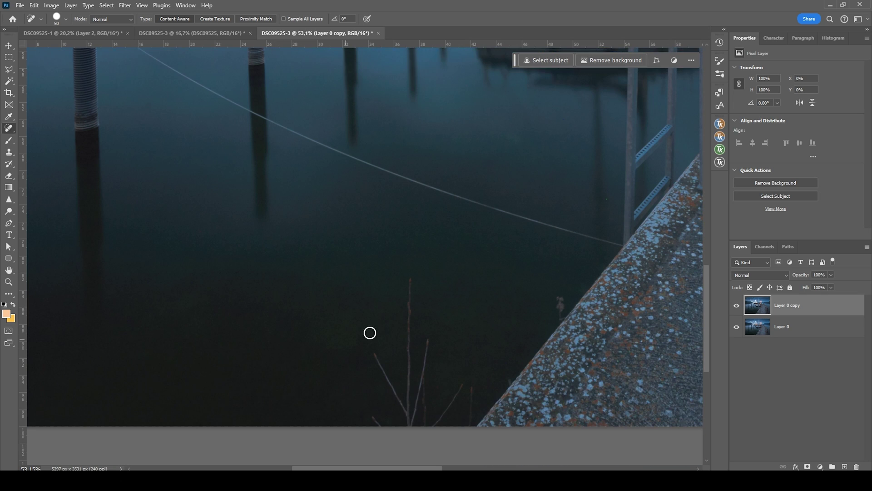
drag(559, 271, 558, 274)
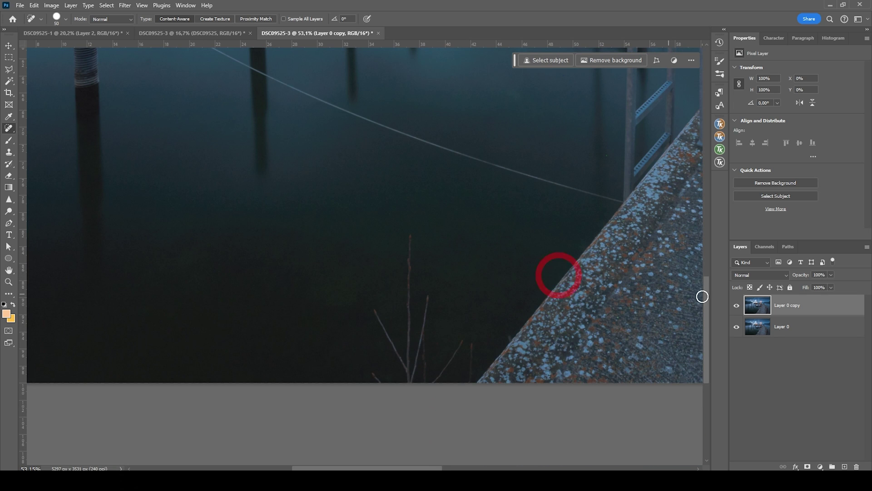
scroll(407, 339, up, 1)
drag(407, 339, 407, 332)
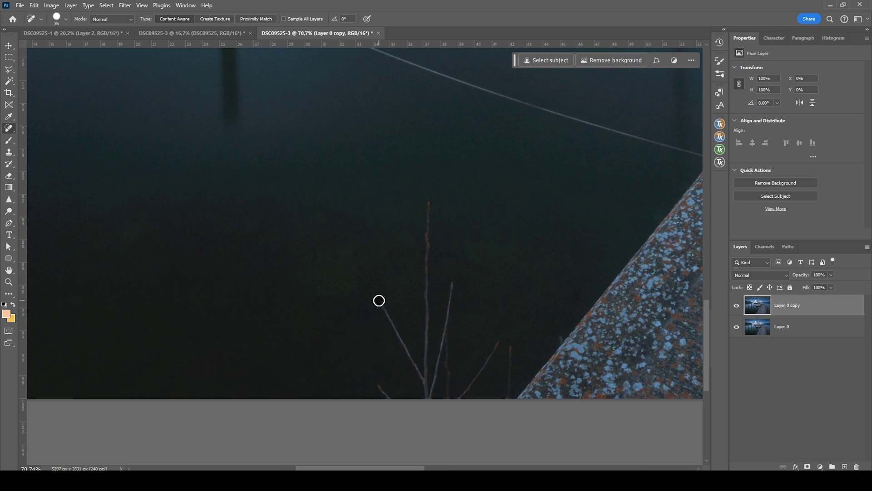
- Heal away the stalks sticking out of the foreground water
click(378, 301)
shift+click(424, 384)
drag(428, 205, 426, 398)
drag(452, 286, 450, 386)
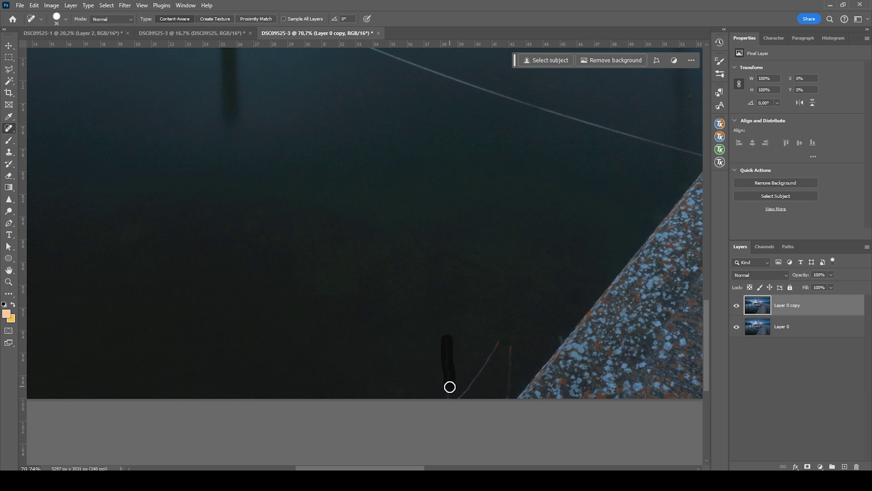
scroll(436, 355, down, 3)
scroll(393, 205, up, 2)
mouse_move(190, 129)
mouse_down()
mouse_move(177, 124)
mouse_move(261, 175)
mouse_move(654, 324)
mouse_up()
- Heal out the rope in the water and, with a slightly larger brush, the fence-post blemish
scroll(654, 325, up, 5)
drag(382, 98, 272, 164)
scroll(425, 232, down, 5)
scroll(243, 207, up, 5)
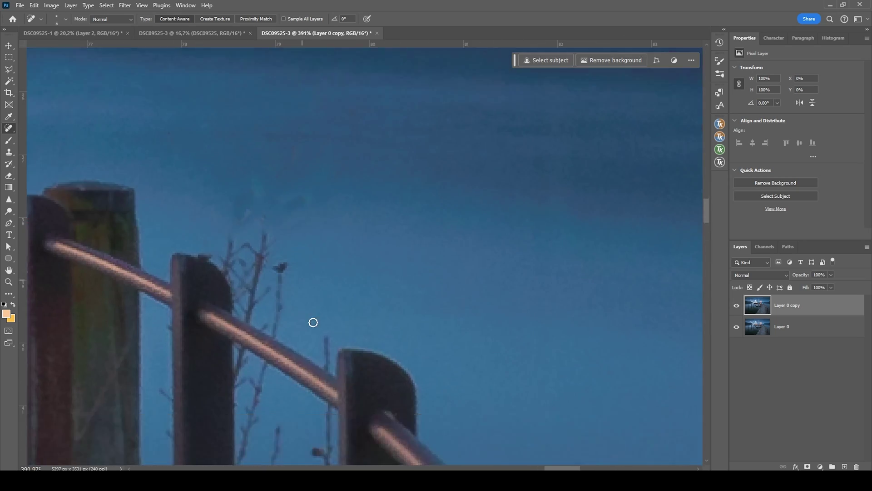
scroll(312, 321, up, 2)
key(bracketright)
mouse_move(345, 277)
mouse_down()
mouse_move(364, 285)
mouse_move(363, 259)
mouse_up()
scroll(362, 259, down, 10)
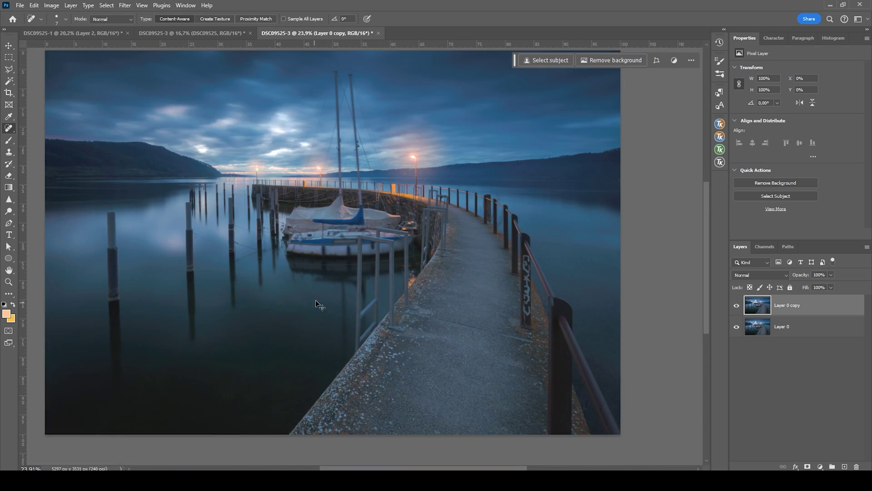